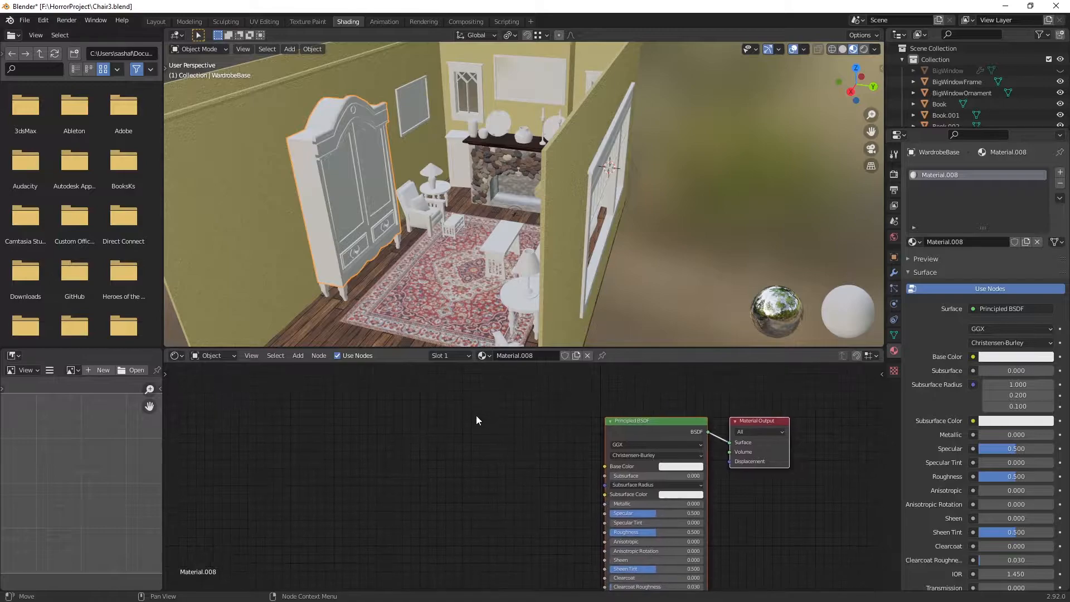
Step: Add a Wave Texture node beside the Principled BSDF in the wardrobe's material
left_click_drag(630, 419, 551, 412)
scroll(433, 429, "up", 1)
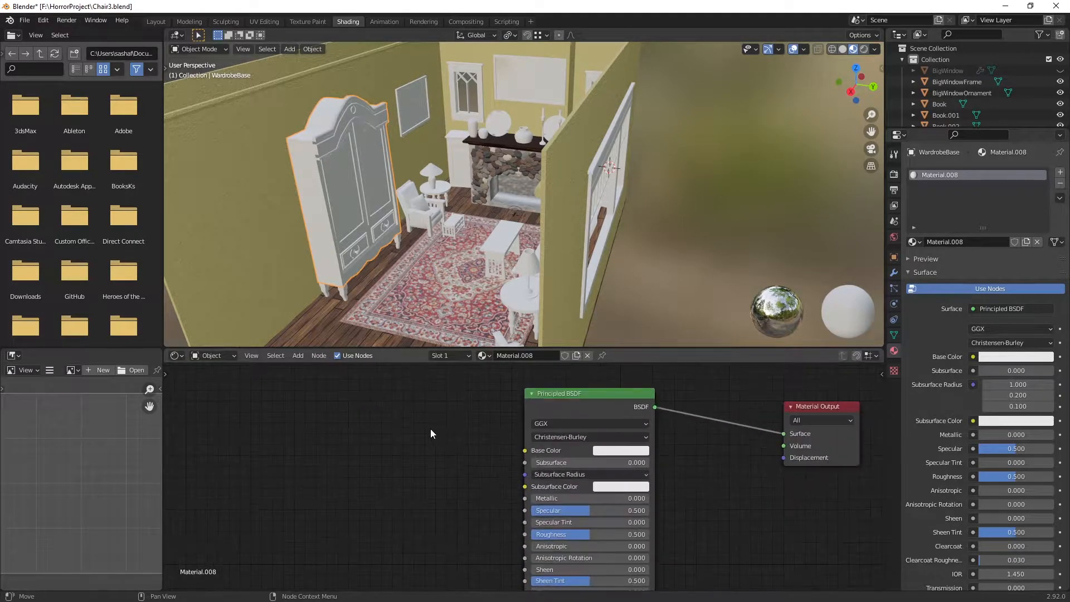
key("shift+a")
left_click(431, 430)
type("noi")
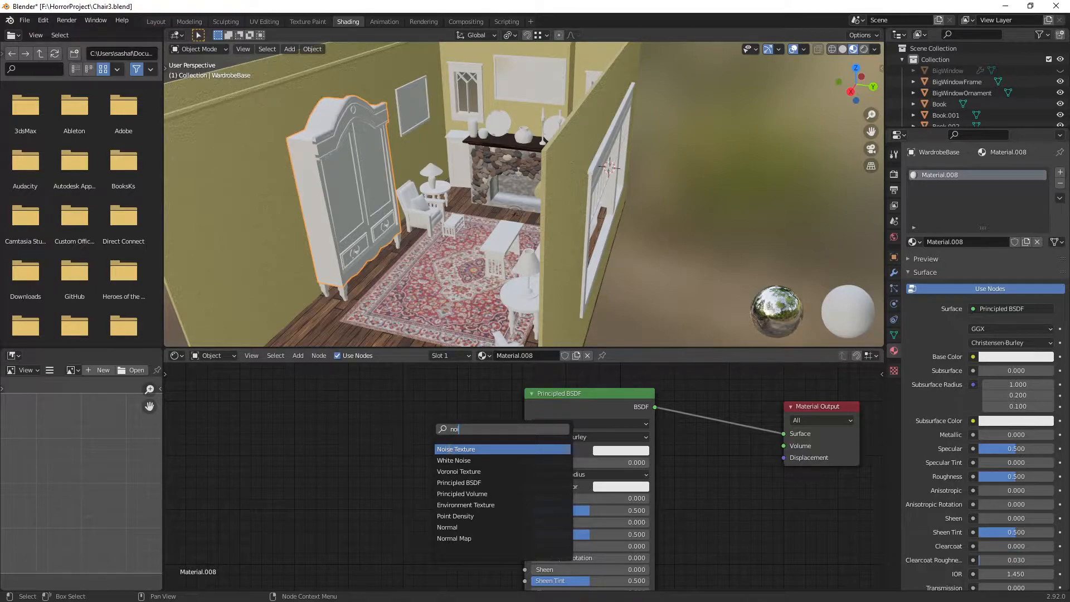
key("BackSpace")
key("BackSpace")
key("BackSpace")
type("wa")
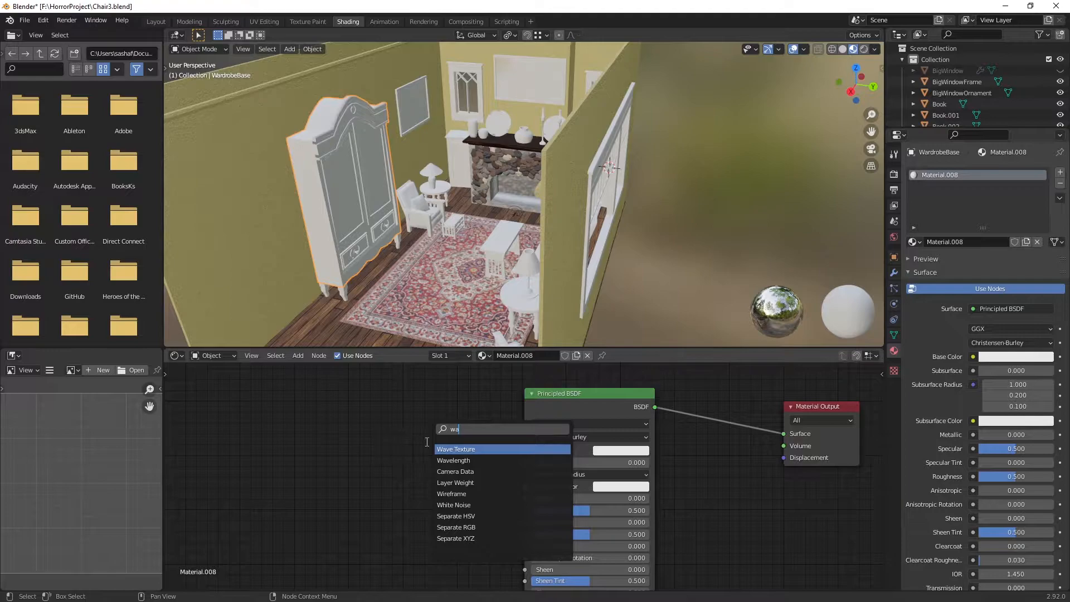
left_click(459, 448)
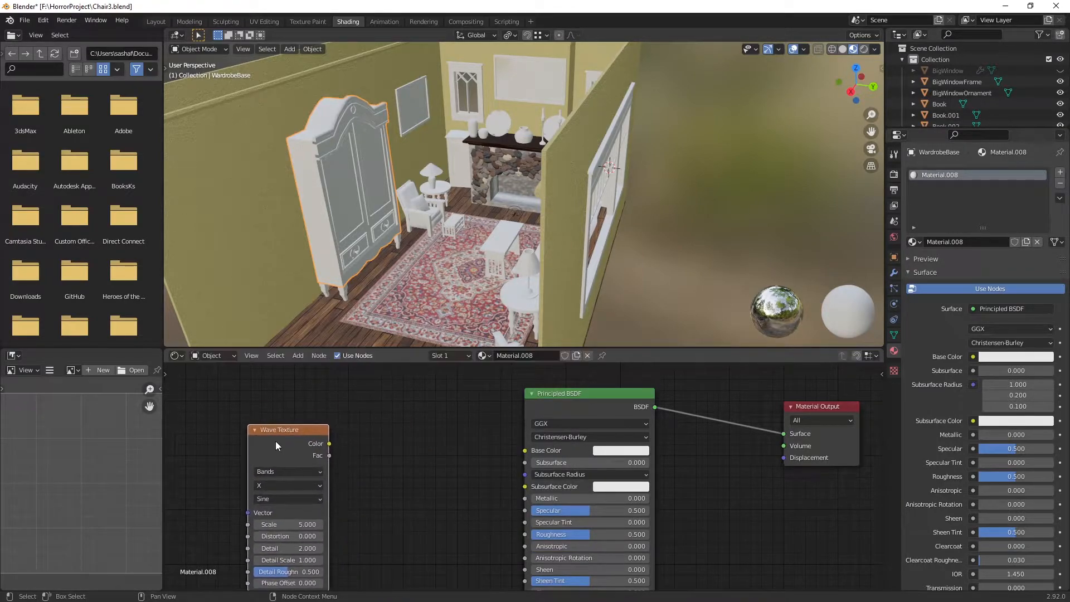
Step: Add a Noise Texture node and arrange it above the Wave Texture node in the wardrobe's material
key("shift+a")
left_click(321, 444)
type("noi")
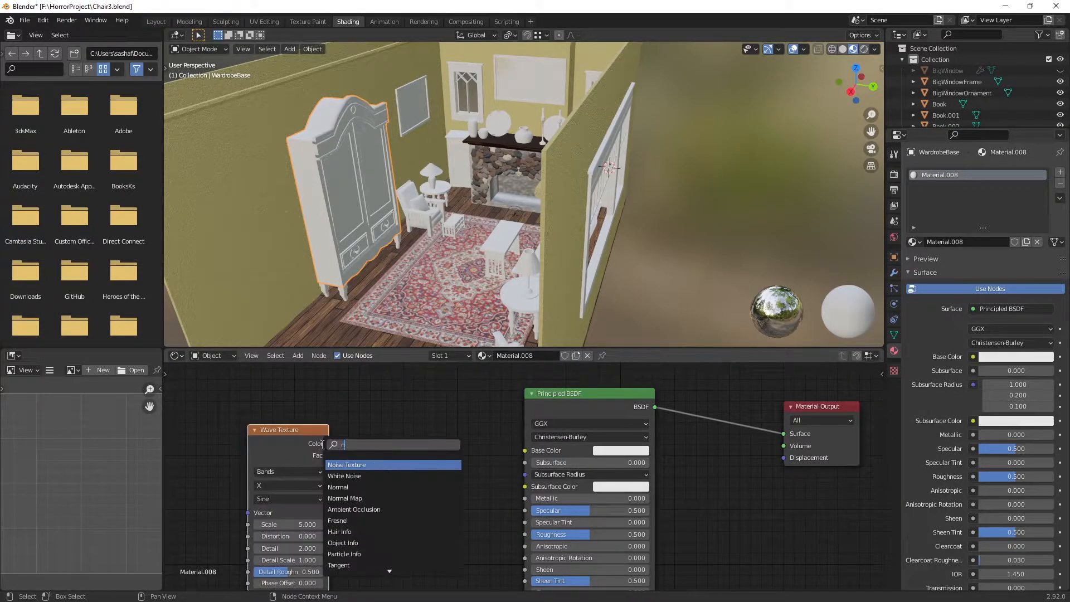
left_click(356, 464)
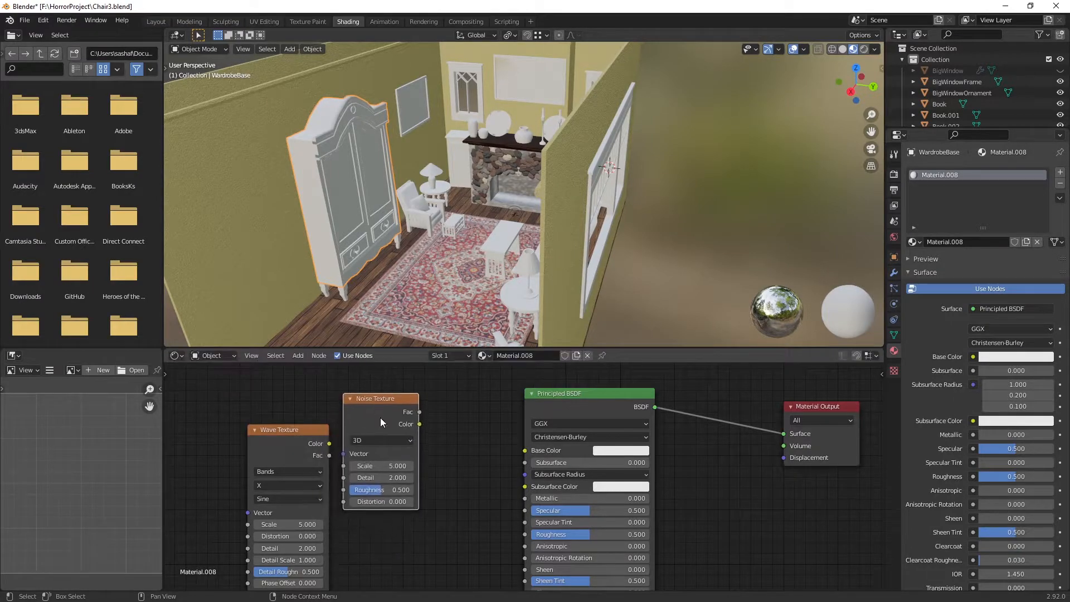
left_click(381, 419)
scroll(357, 420, "down", 1)
left_click_drag(328, 438, 287, 469)
left_click(287, 469)
scroll(350, 436, "down", 1)
left_click_drag(400, 420, 356, 402)
key("shift+a")
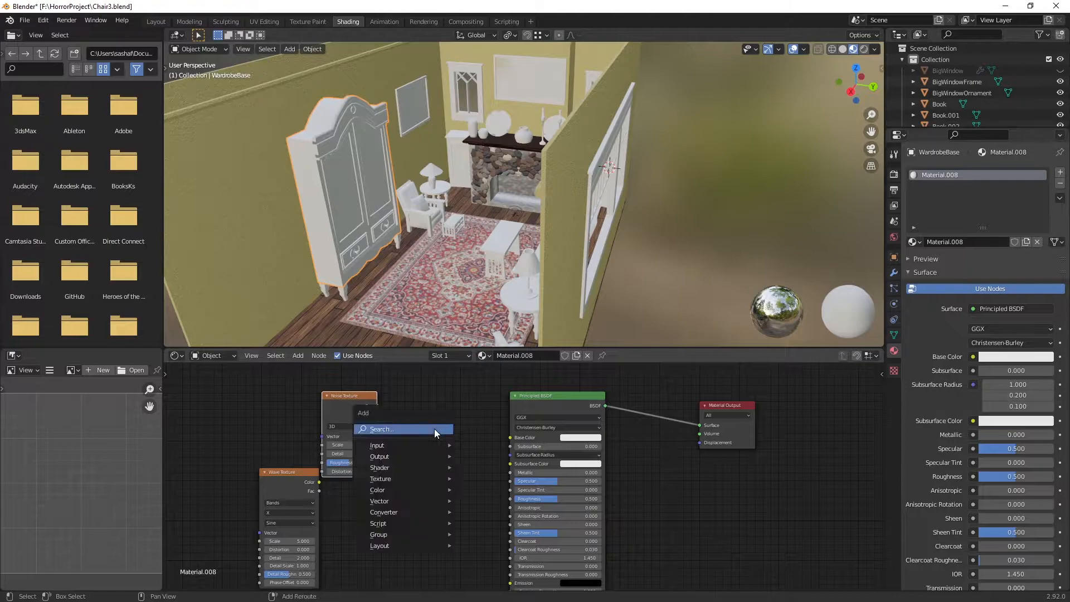
left_click(434, 430)
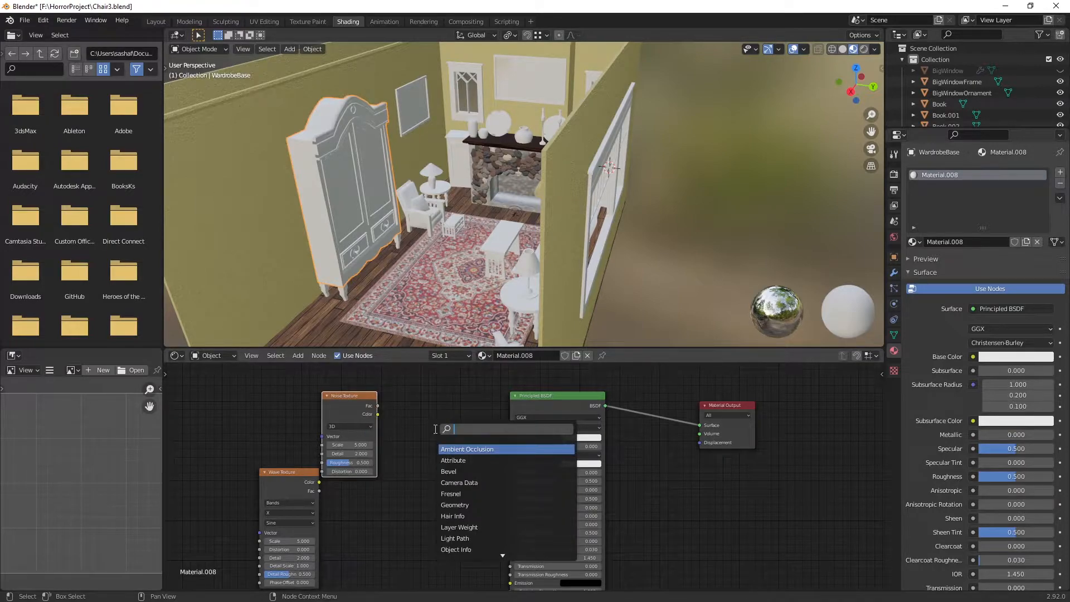
Step: Switch to the floor's WoodPlanks material and show its complete node tree
key("alt+Tab")
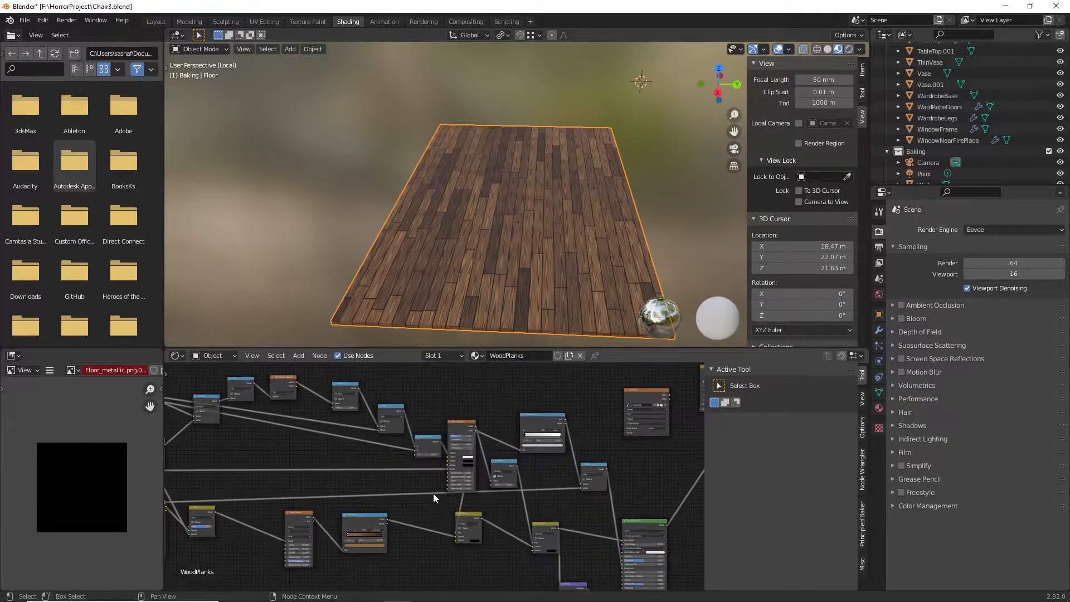
middle_click_drag(444, 483, 451, 481)
scroll(500, 478, "down", 1)
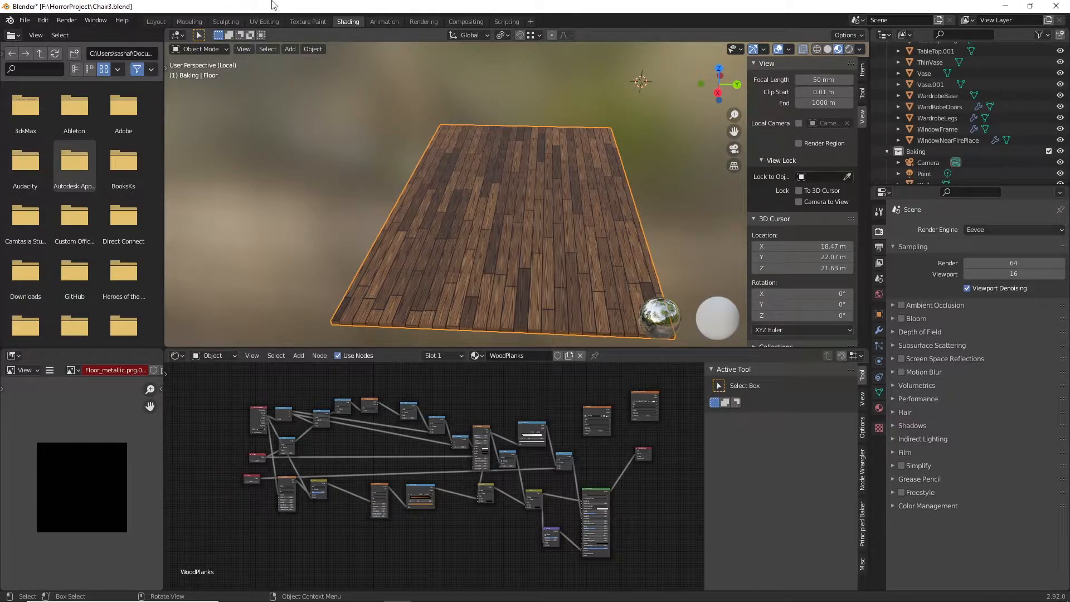
Step: Disable and re-enable the Node: Principled Baker add-on in the preferences
left_click(43, 20)
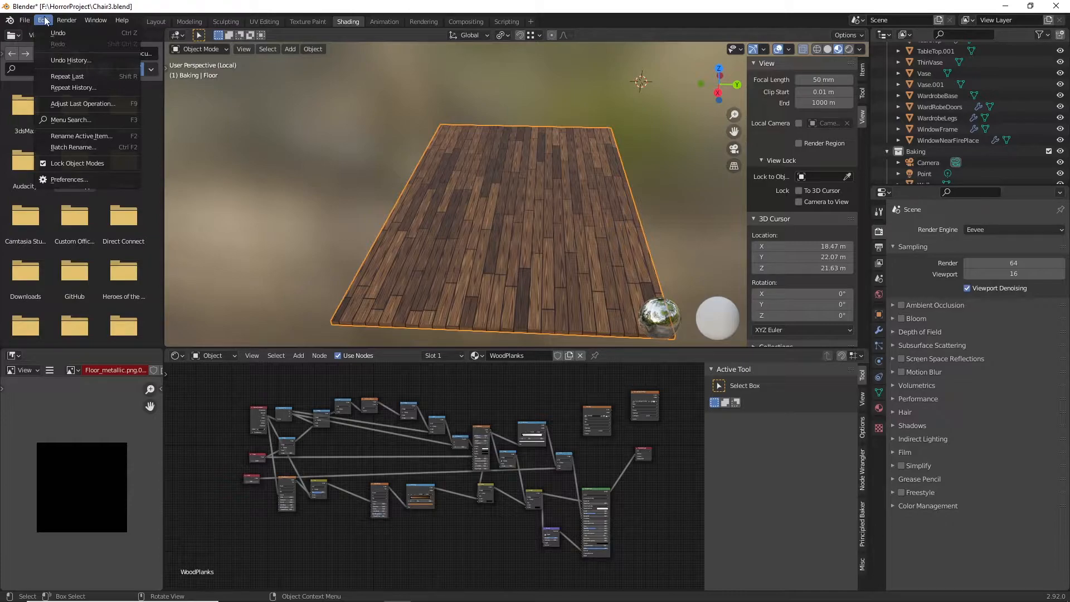
left_click(69, 179)
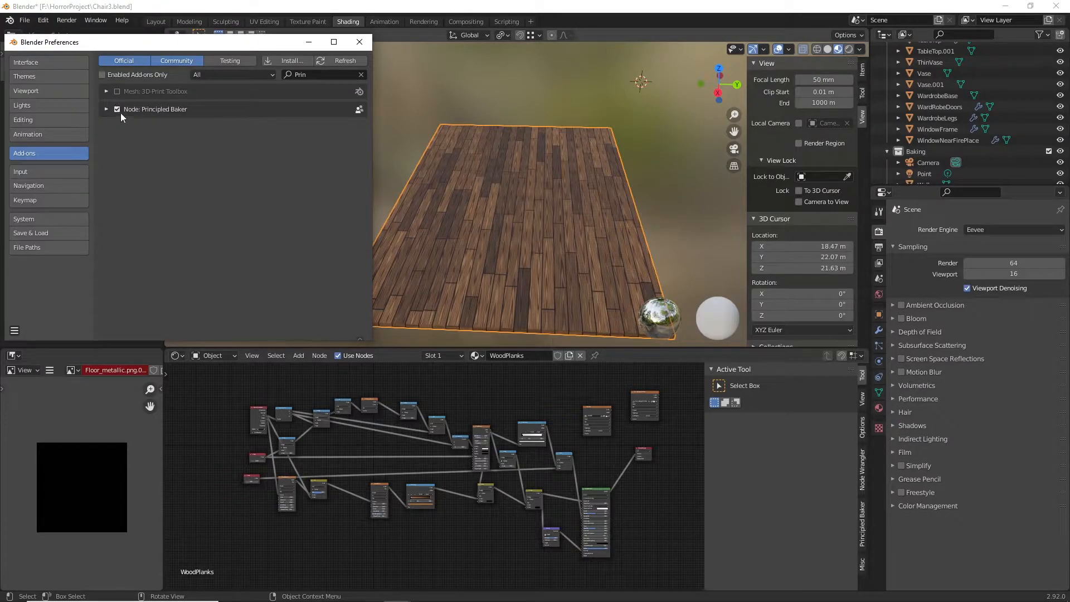
left_click(117, 109)
left_click(116, 108)
left_click(309, 42)
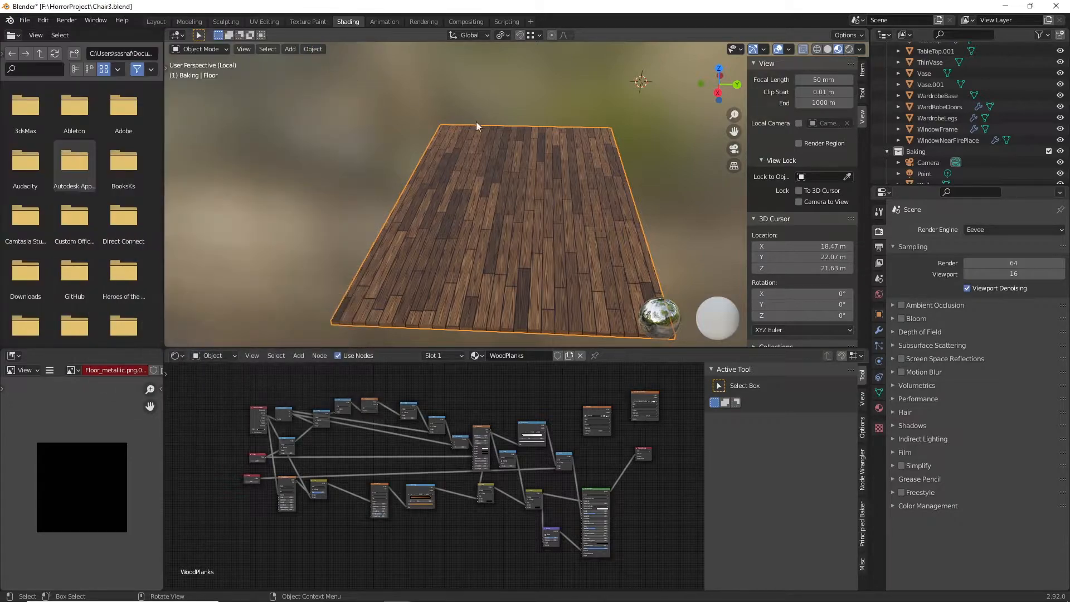
Step: Show the Principled Baker settings for the floor material and set the render engine to Cycles
left_click(862, 524)
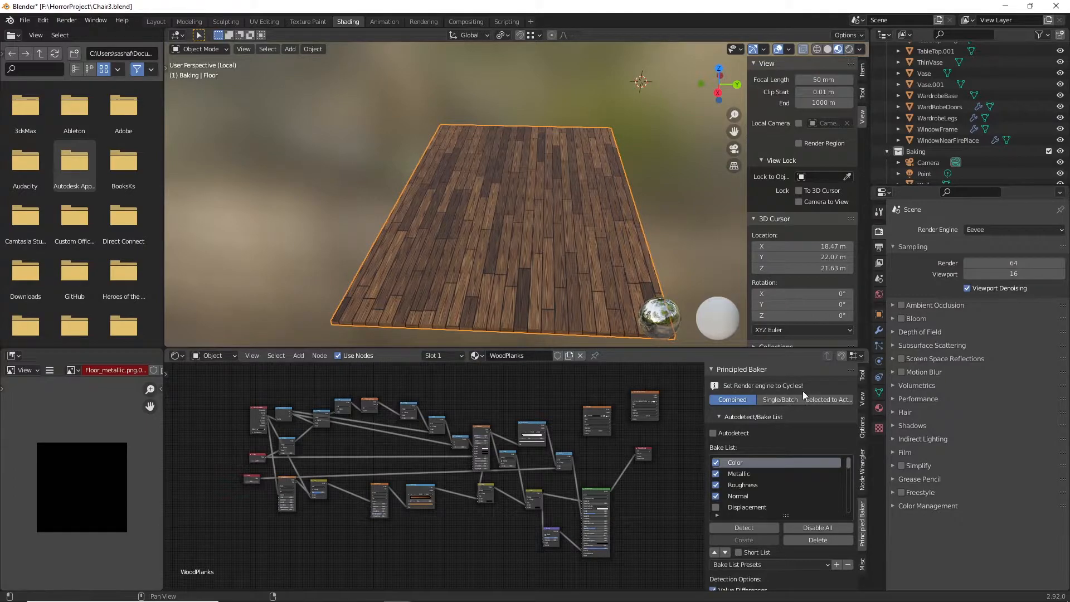
left_click(977, 229)
left_click(978, 268)
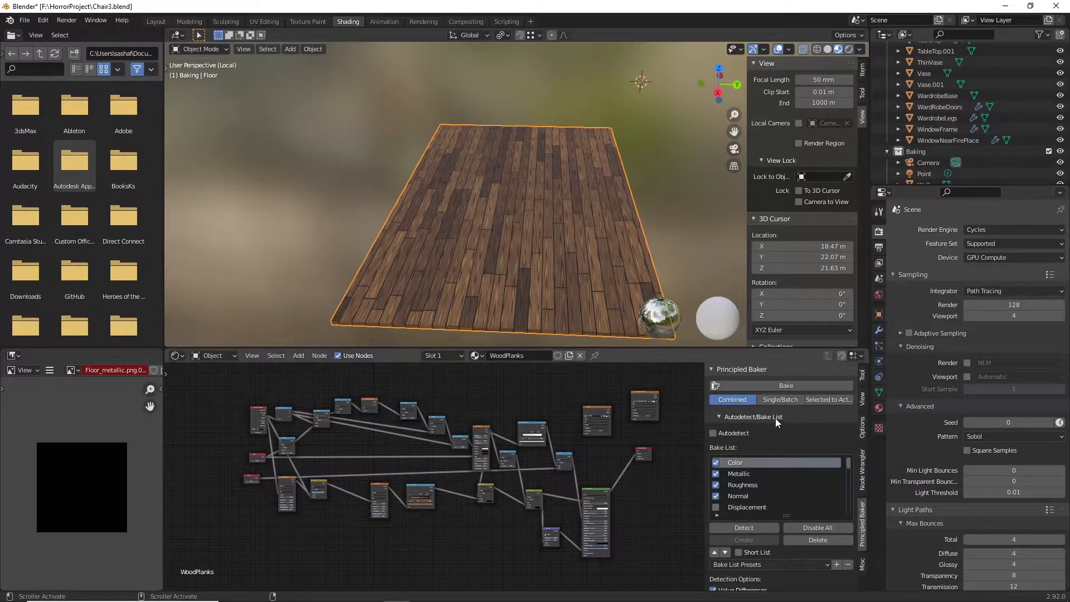
Step: Switch Autodetect on and back off, and have the bake list detect the channels used by the floor material
left_click(713, 434)
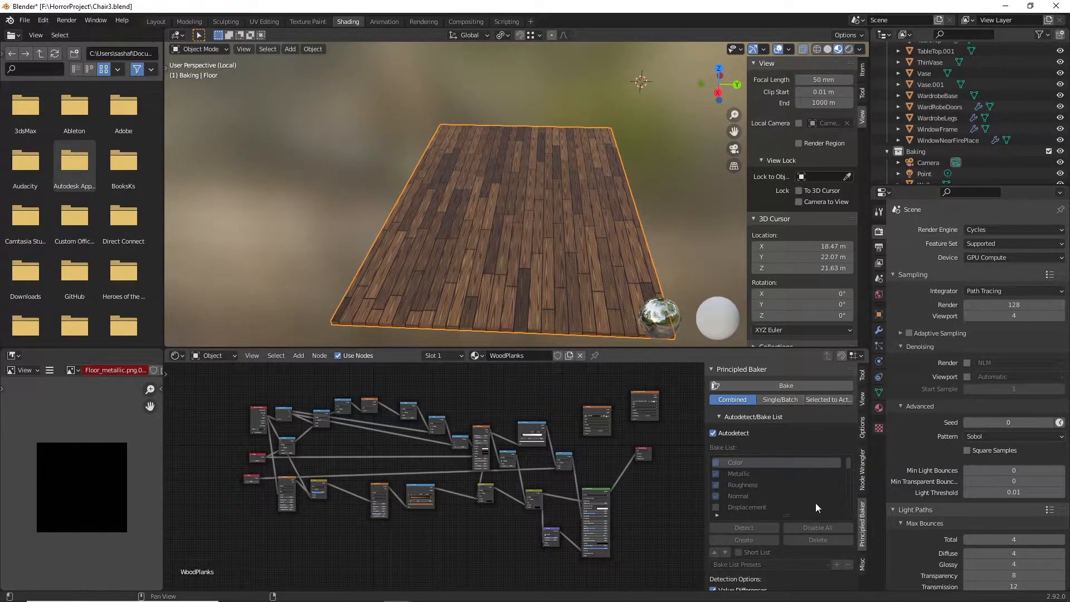
scroll(778, 409, "down", 1)
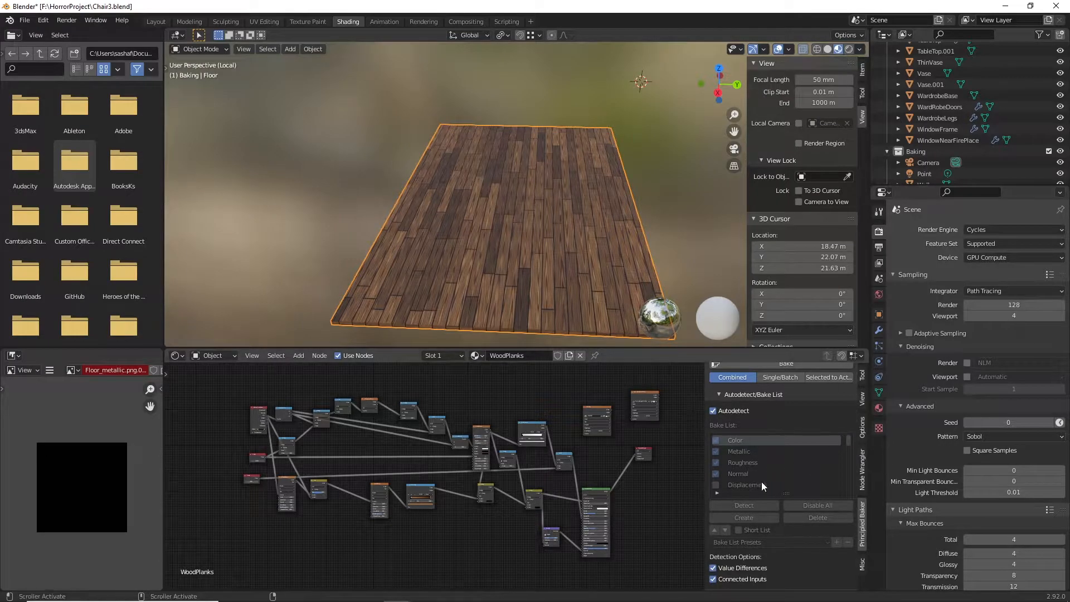
left_click(713, 410)
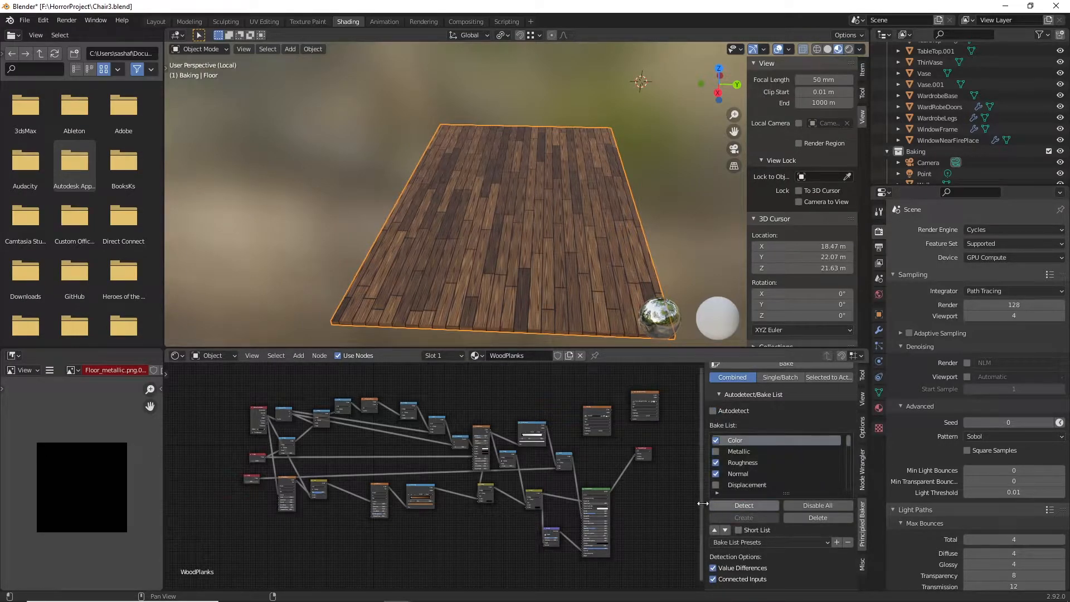
Step: Examine the remaining bake list channels, the additional bake types and the floor's plank surface up close
scroll(605, 274, "down", 1)
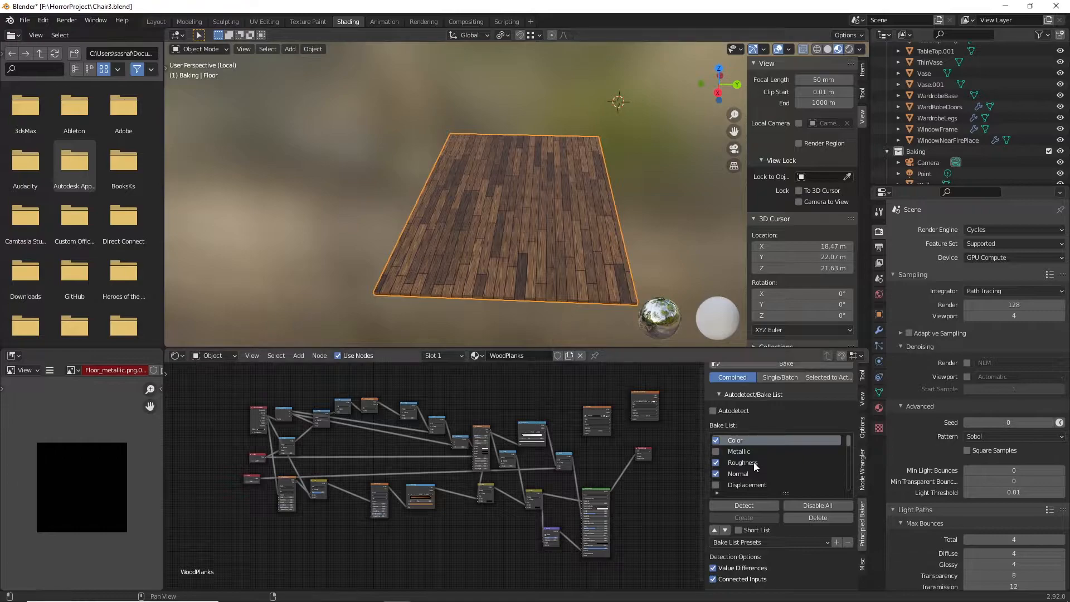
scroll(778, 461, "down", 1)
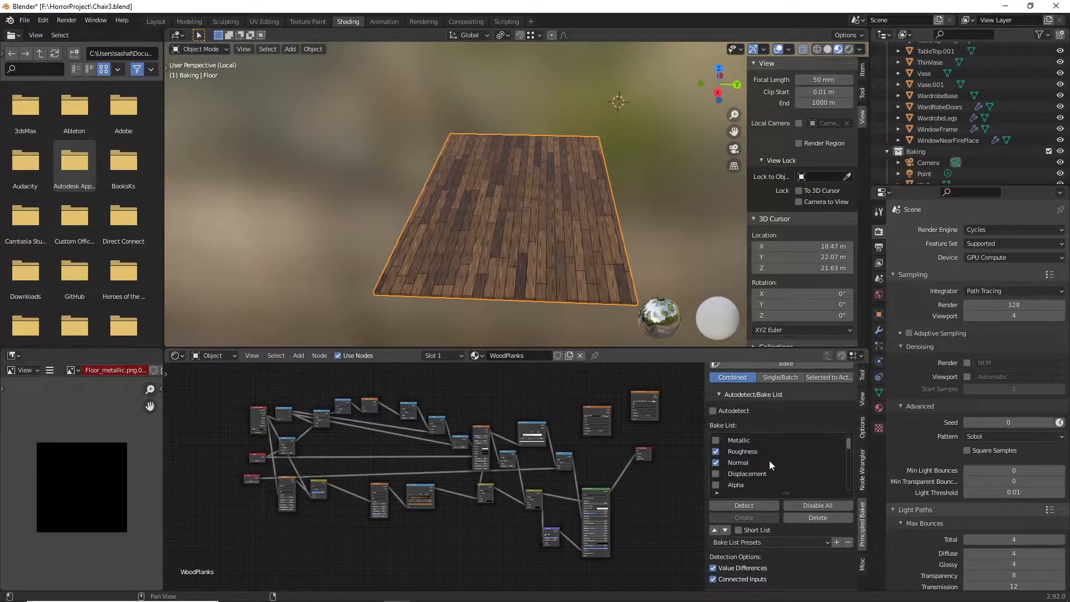
scroll(775, 464, "down", 4)
scroll(742, 485, "down", 13)
scroll(821, 546, "down", 2)
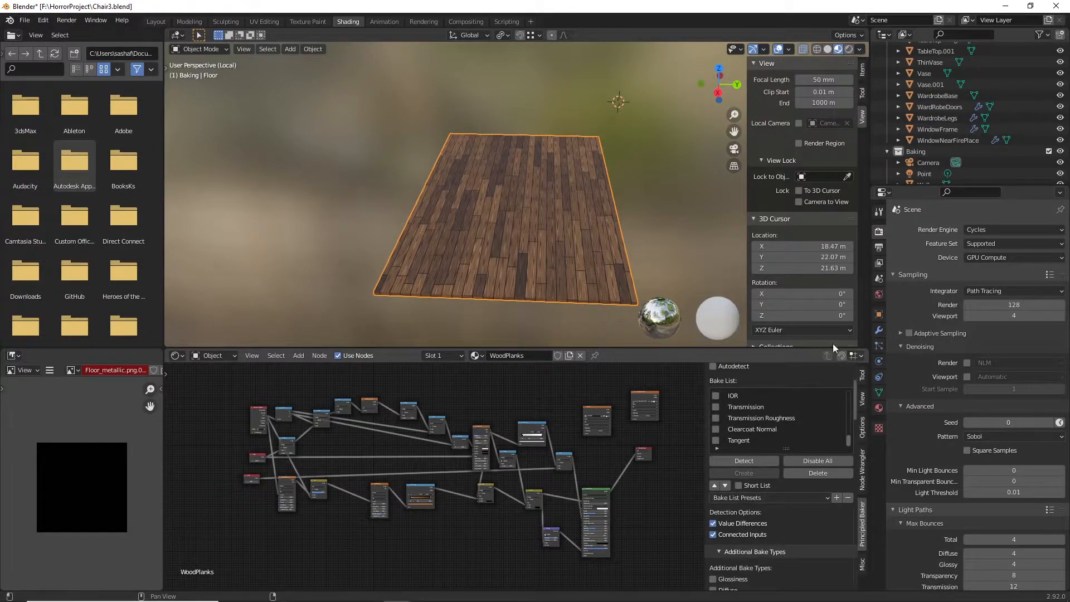
scroll(737, 470, "down", 4)
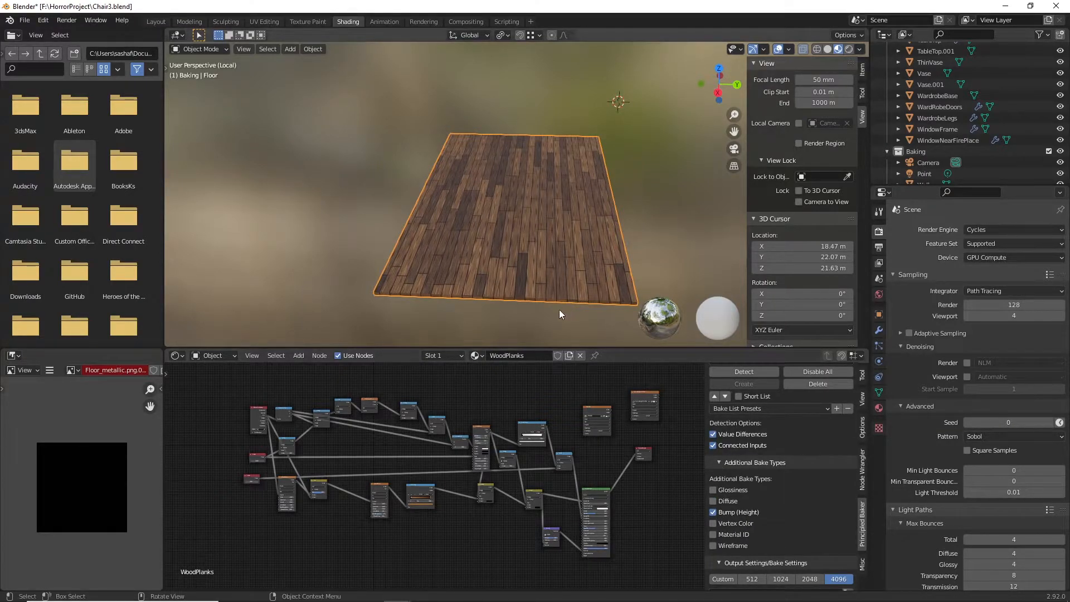
scroll(533, 296, "up", 10)
scroll(453, 223, "down", 8)
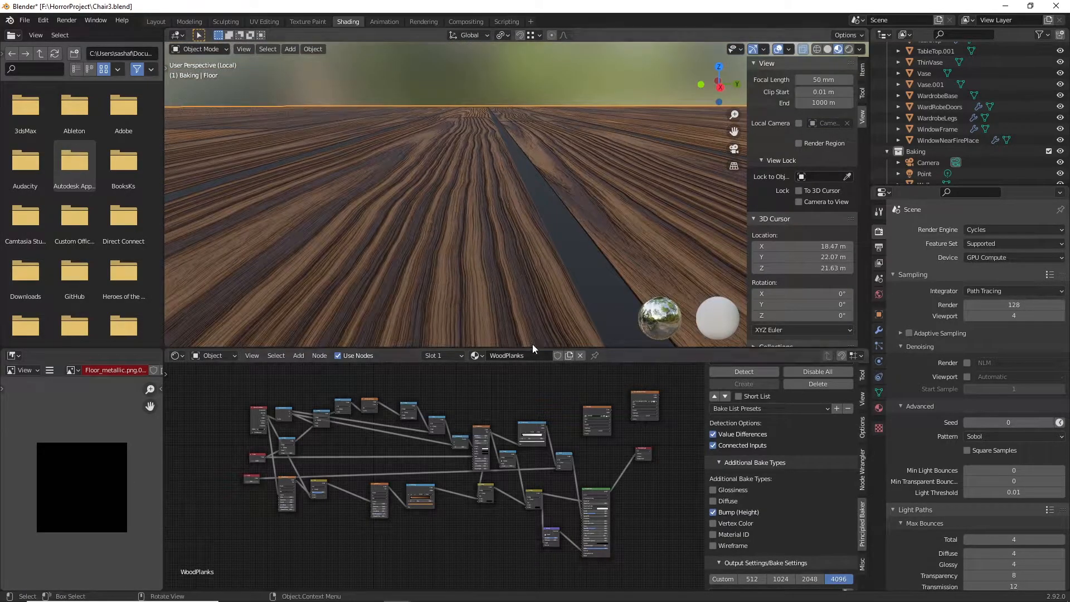
middle_click_drag(474, 212, 507, 248)
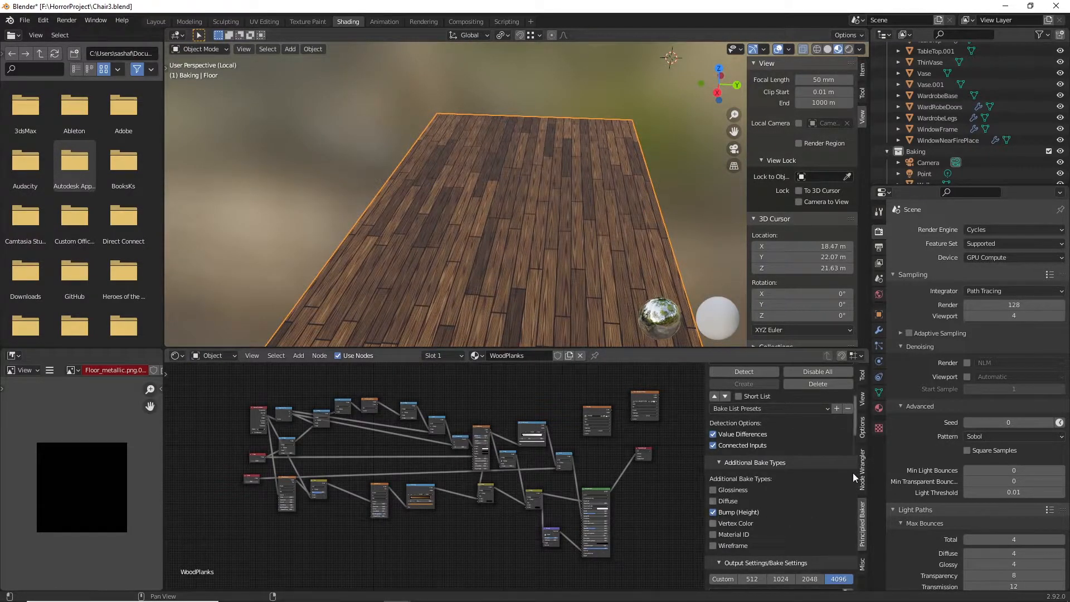
Step: Try the other bake resolution options, settle on 4096, and set the output folder to //Textures\Principled\
scroll(808, 430, "down", 1)
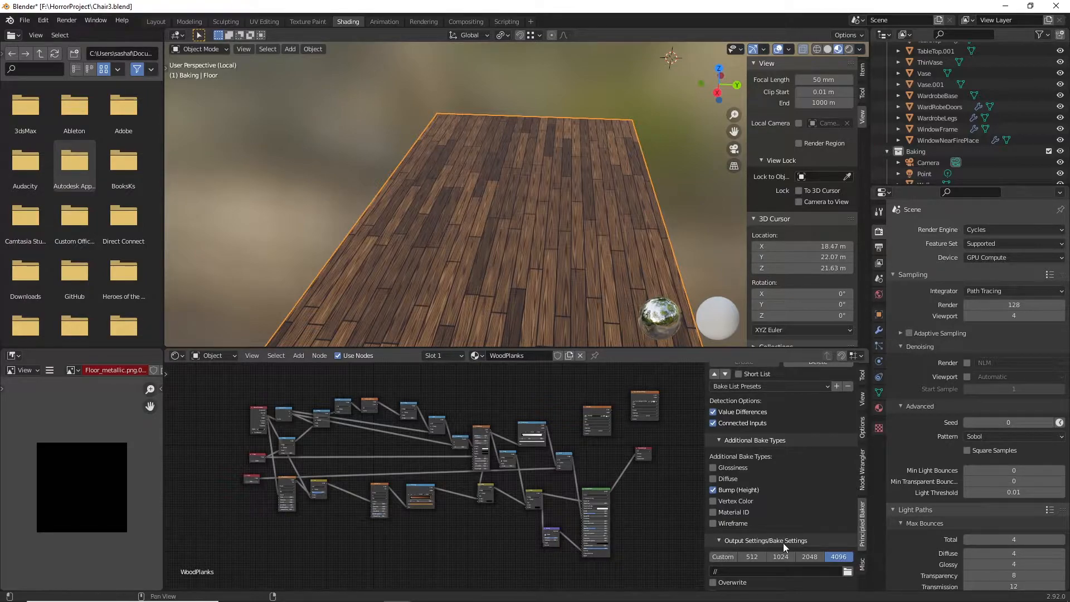
scroll(724, 519, "down", 1)
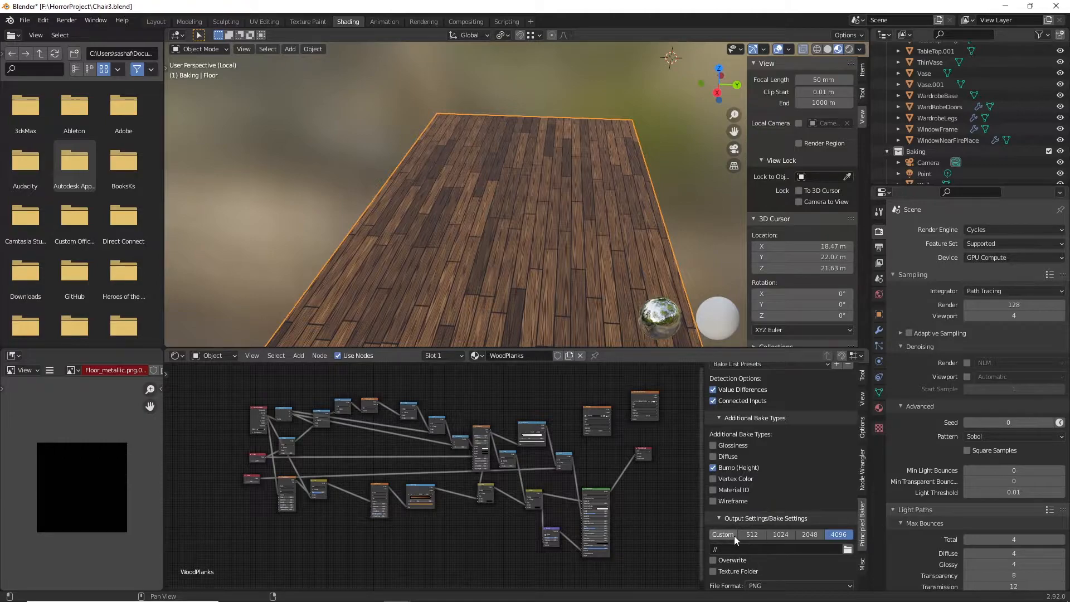
left_click(724, 534)
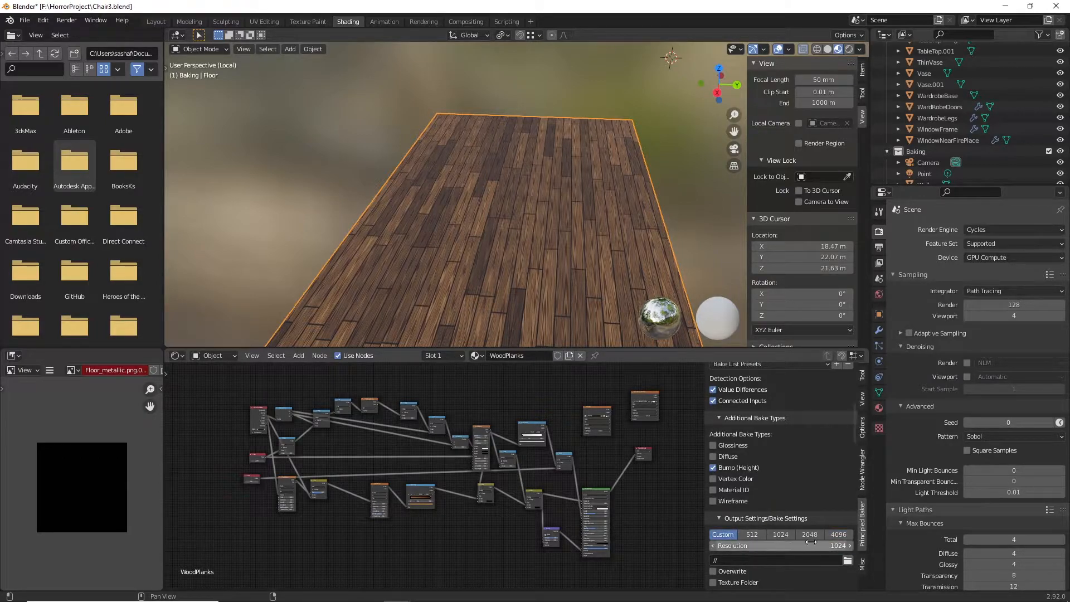
left_click(742, 535)
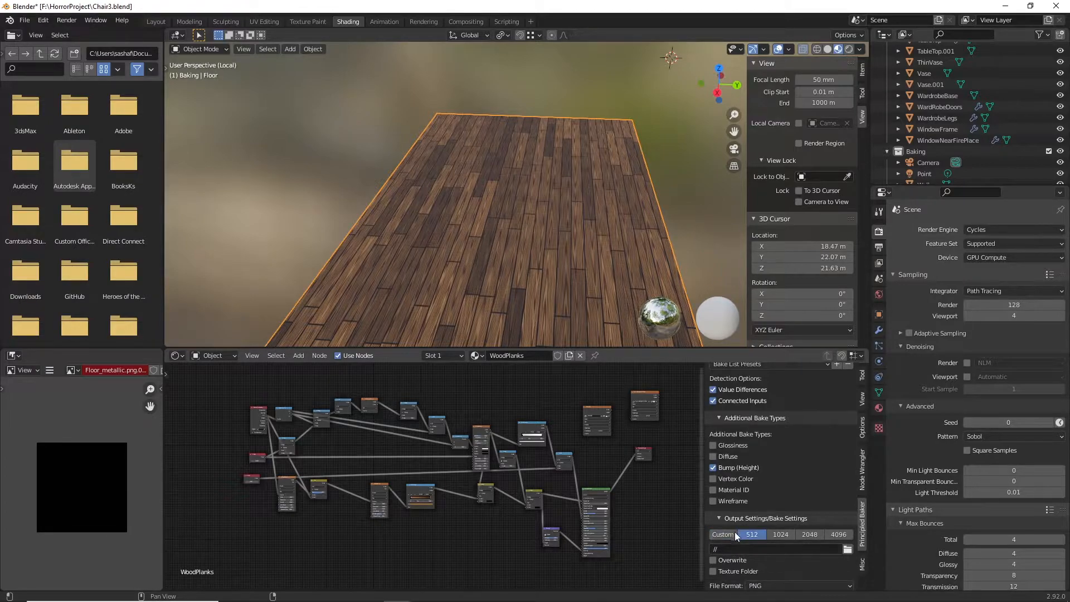
left_click(780, 536)
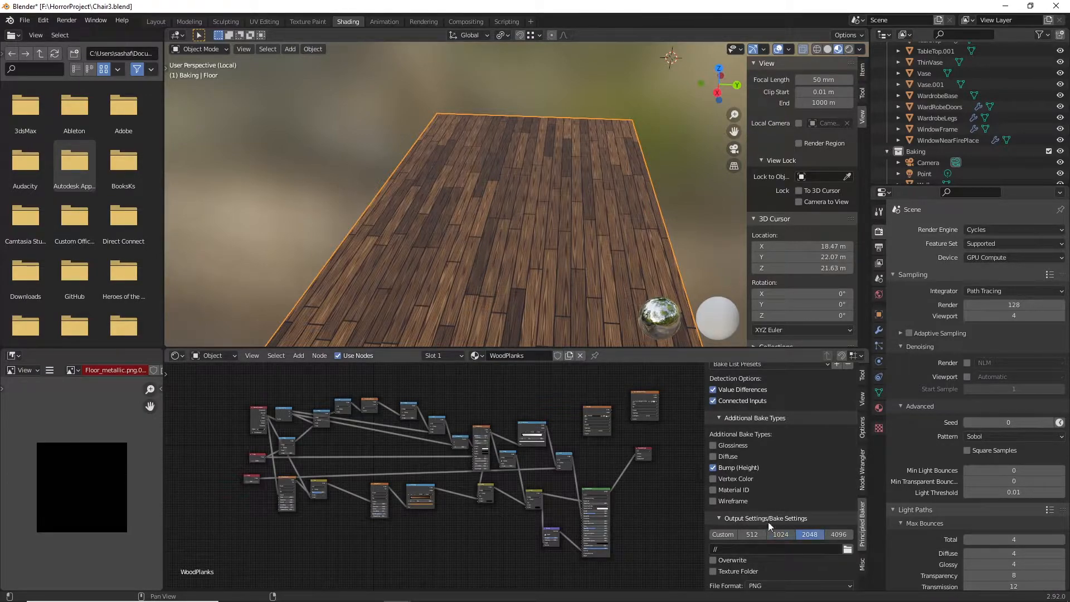
left_click(817, 536)
left_click(843, 539)
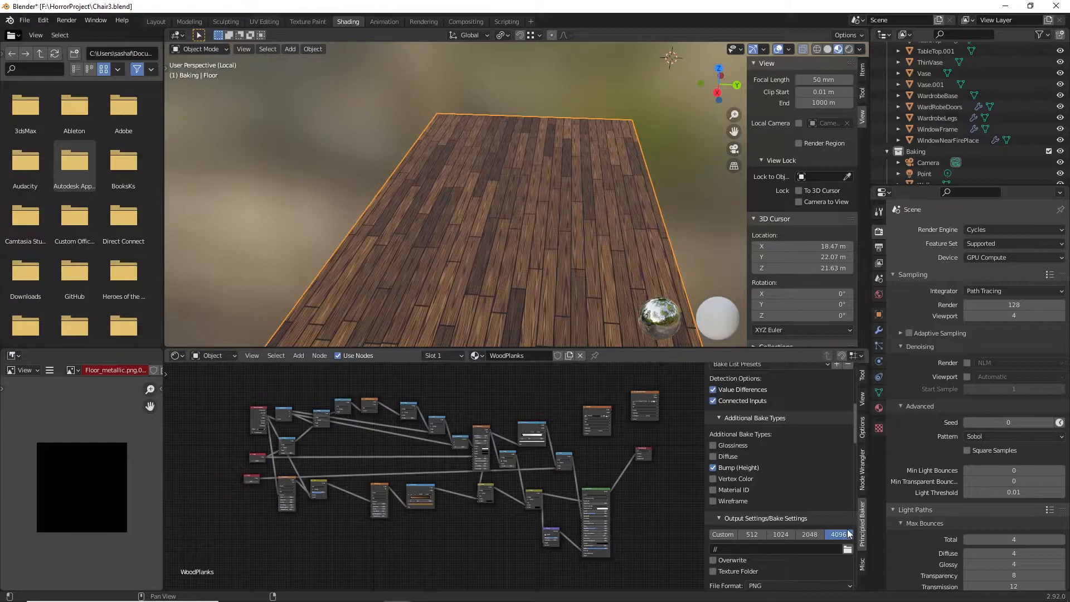
left_click(820, 537)
Step: Try a bake sample count of 128 and set it back to 256
scroll(796, 533, "down", 5)
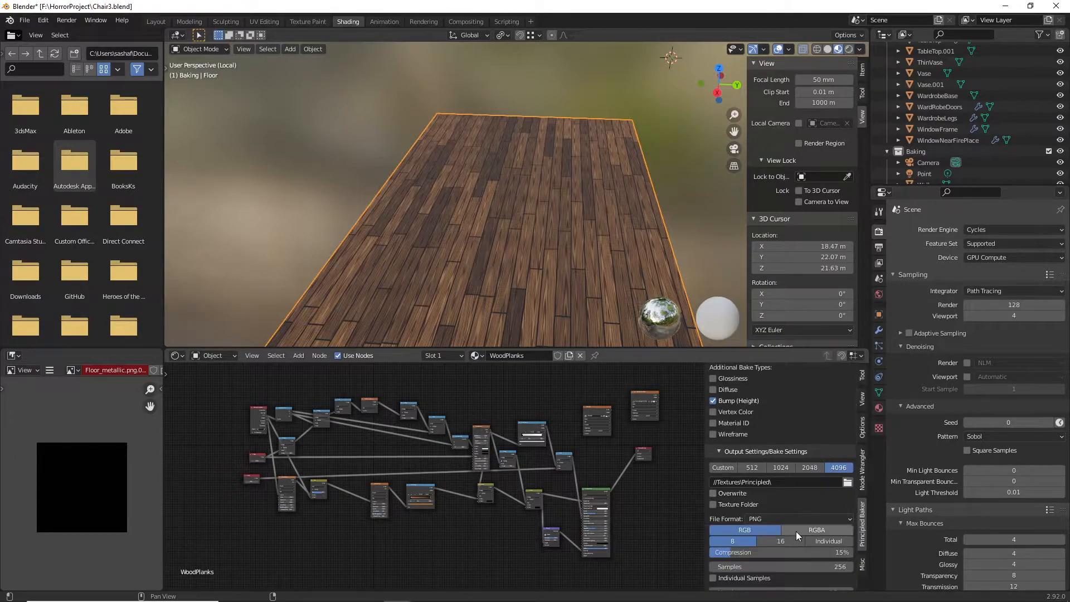
scroll(838, 513, "down", 2)
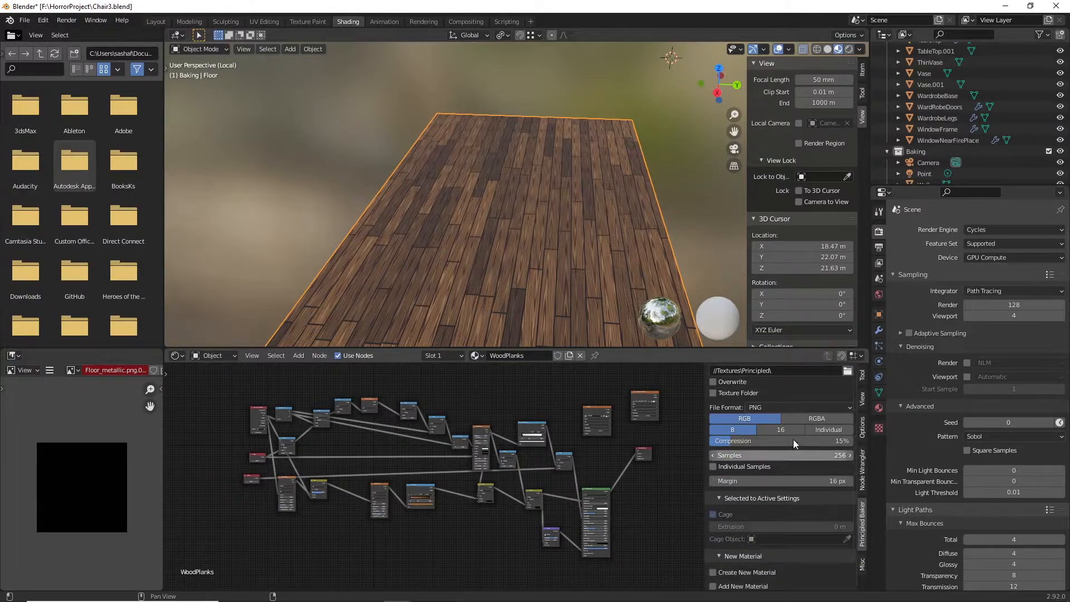
scroll(795, 444, "down", 3)
scroll(788, 485, "down", 1)
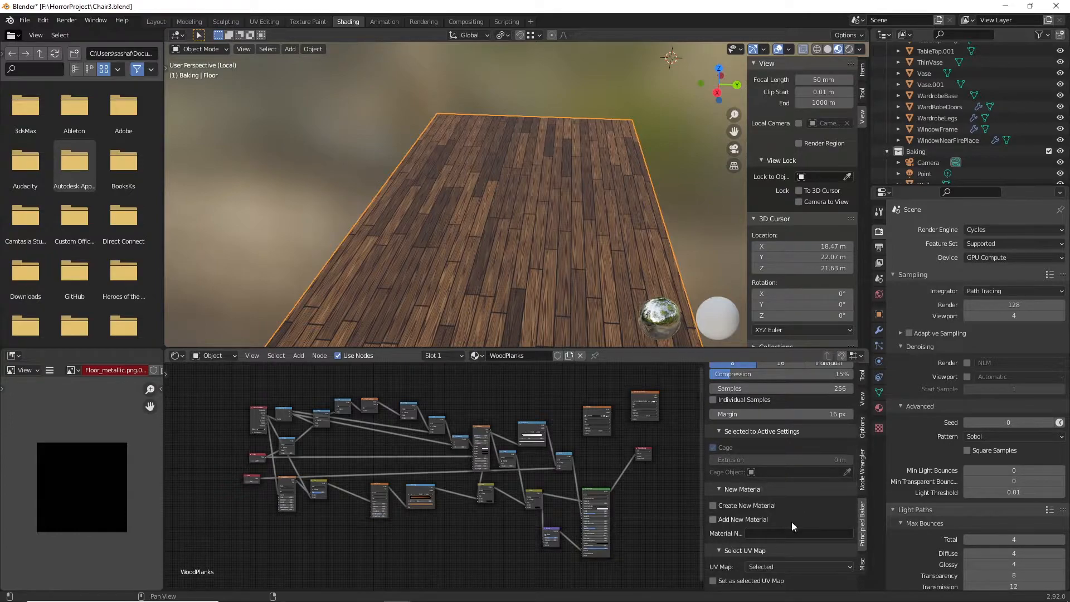
scroll(769, 486, "up", 1)
left_click(834, 411)
type("128")
key("Return")
left_click(834, 413)
type("256")
key("Return")
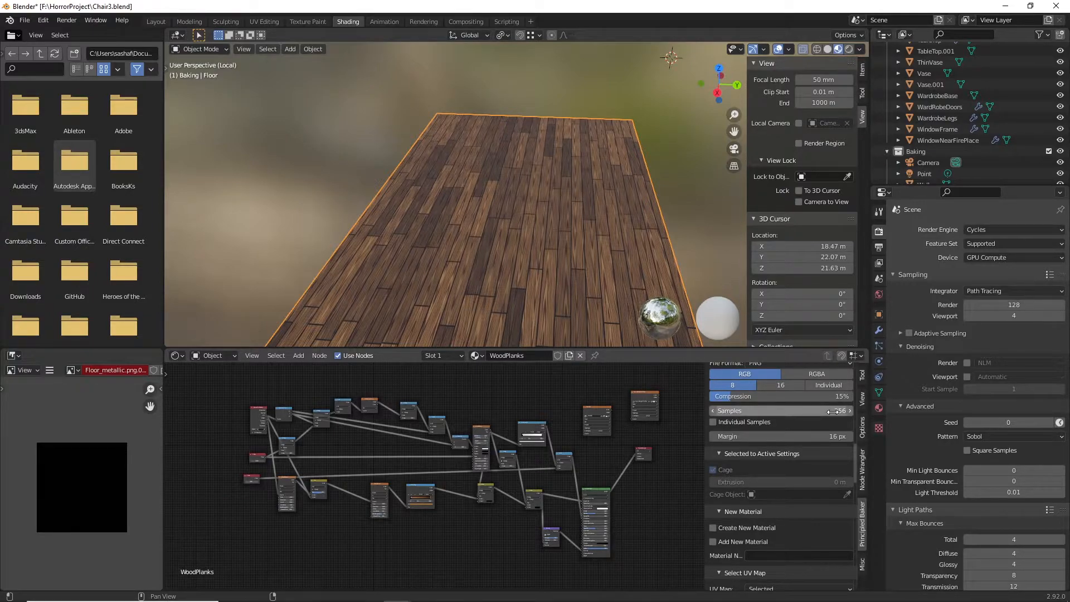
Step: Shade the floor smooth and enable Auto Smooth in its mesh normals
right_click(431, 353)
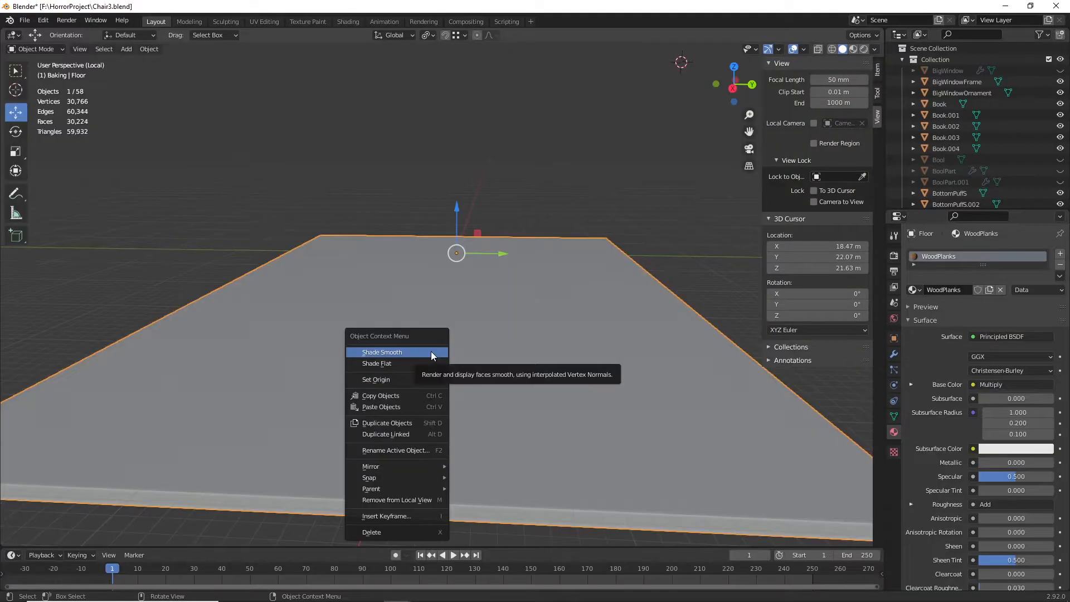
left_click(431, 353)
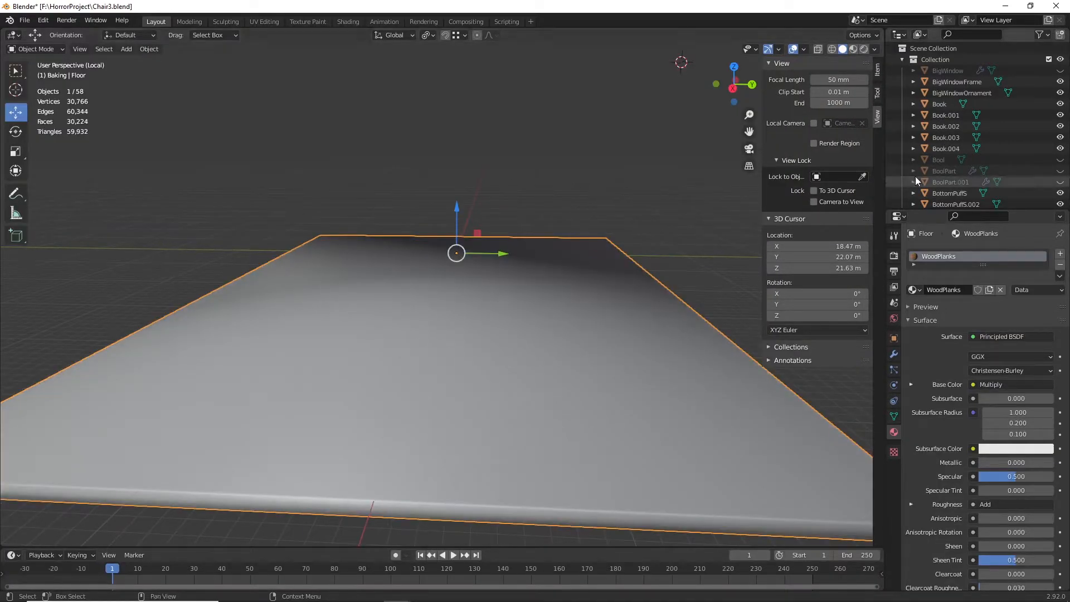
left_click(893, 416)
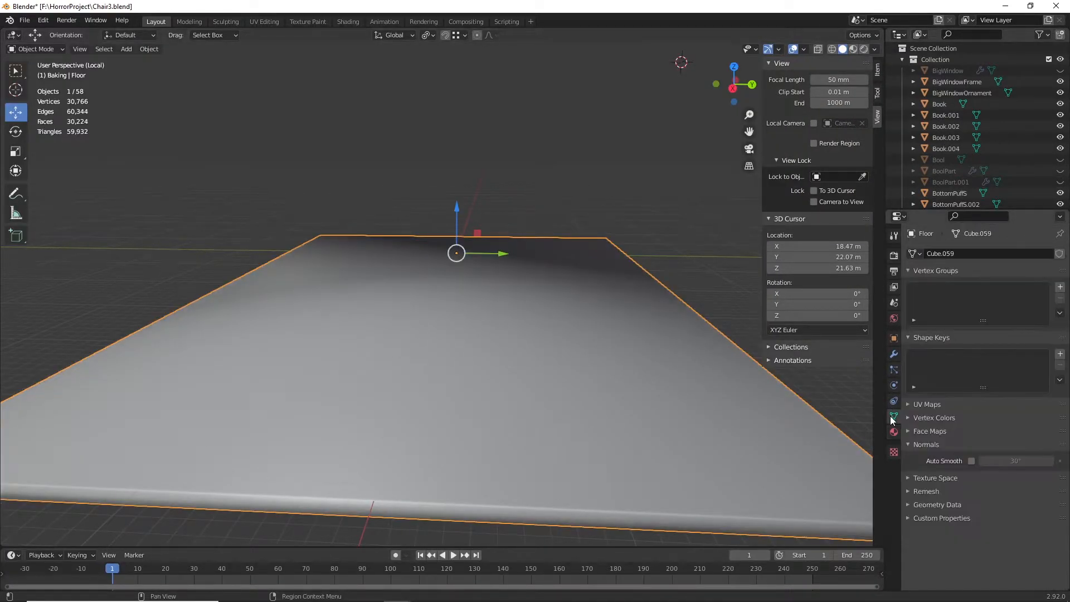
left_click(971, 460)
scroll(396, 310, "down", 3)
middle_click_drag(396, 310, 490, 312)
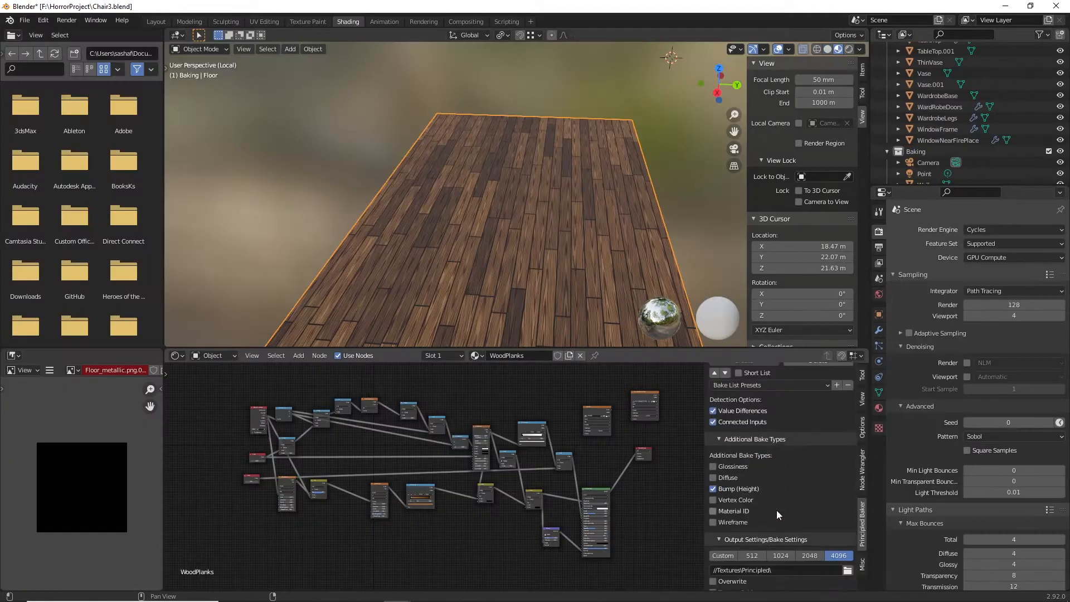
Step: Go to the UV Editing workspace and apply all transforms to the floor
scroll(775, 518, "up", 5)
scroll(760, 425, "up", 5)
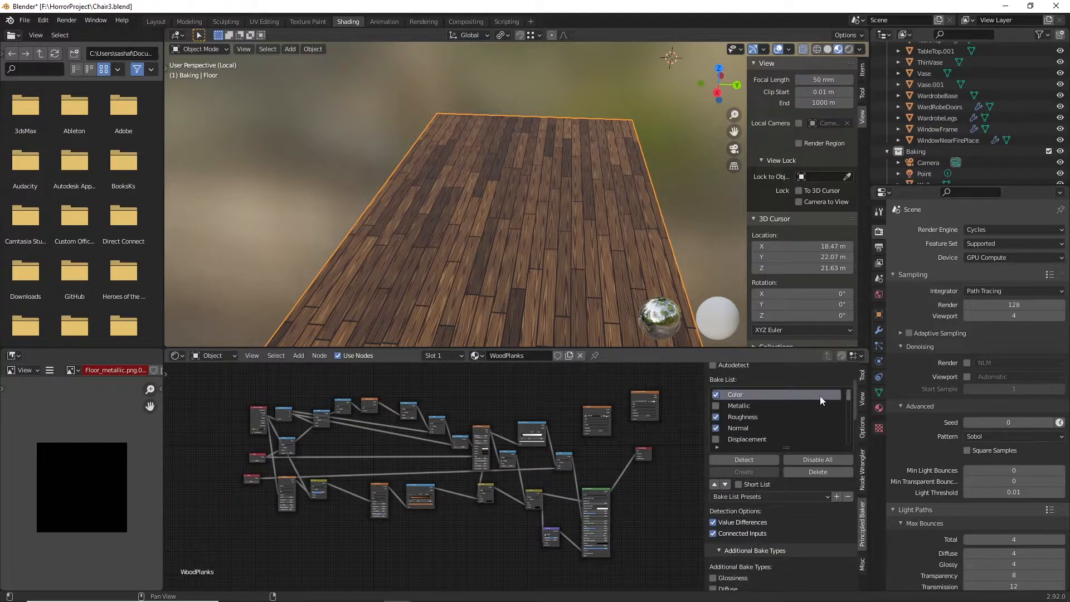
scroll(828, 403, "up", 3)
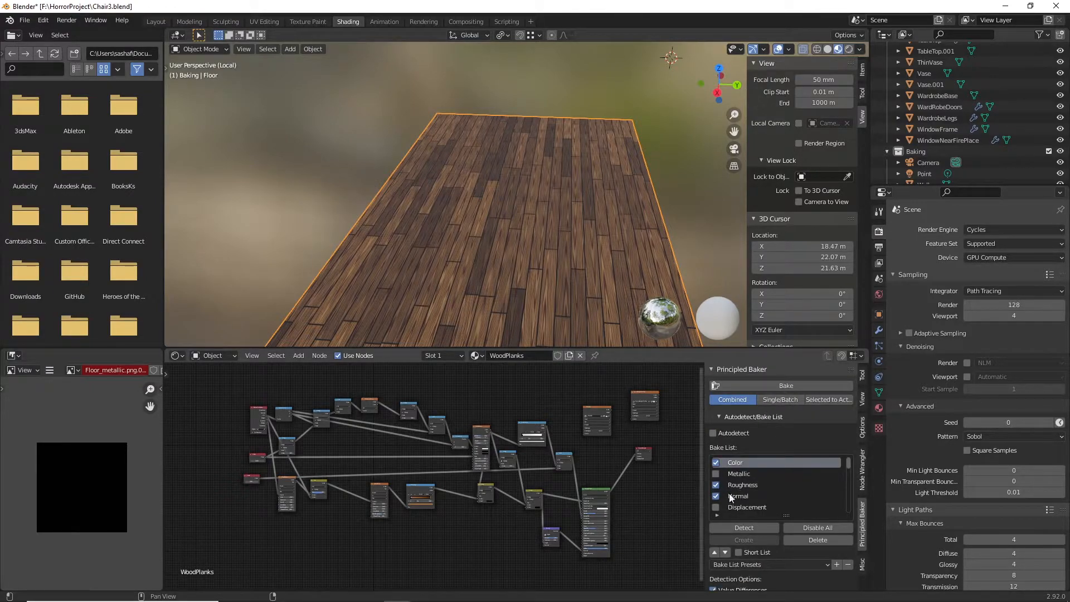
left_click(266, 21)
scroll(631, 265, "down", 3)
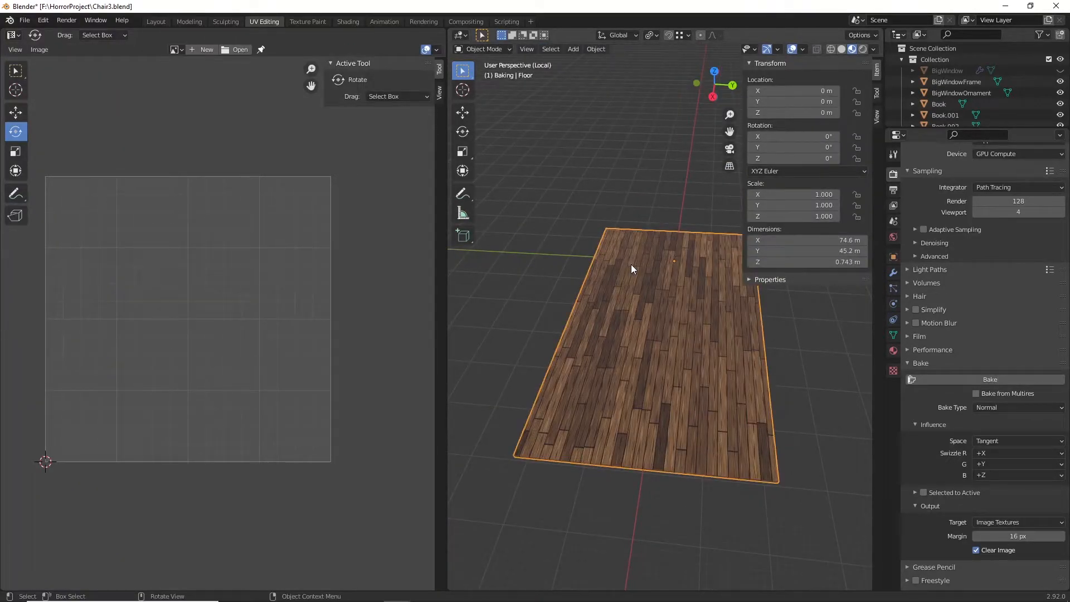
key("ctrl+a")
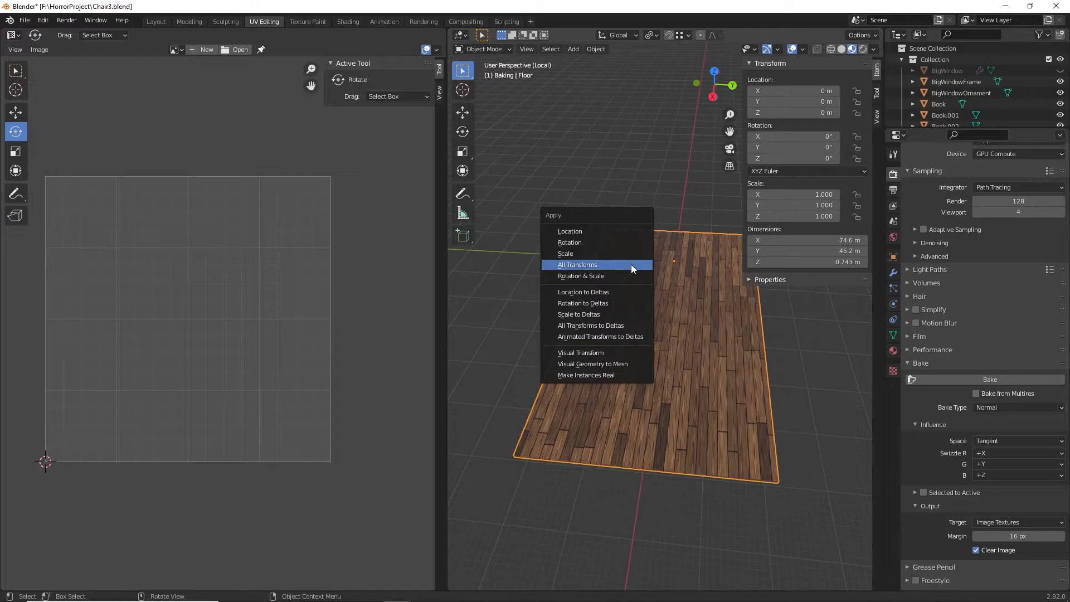
left_click(631, 270)
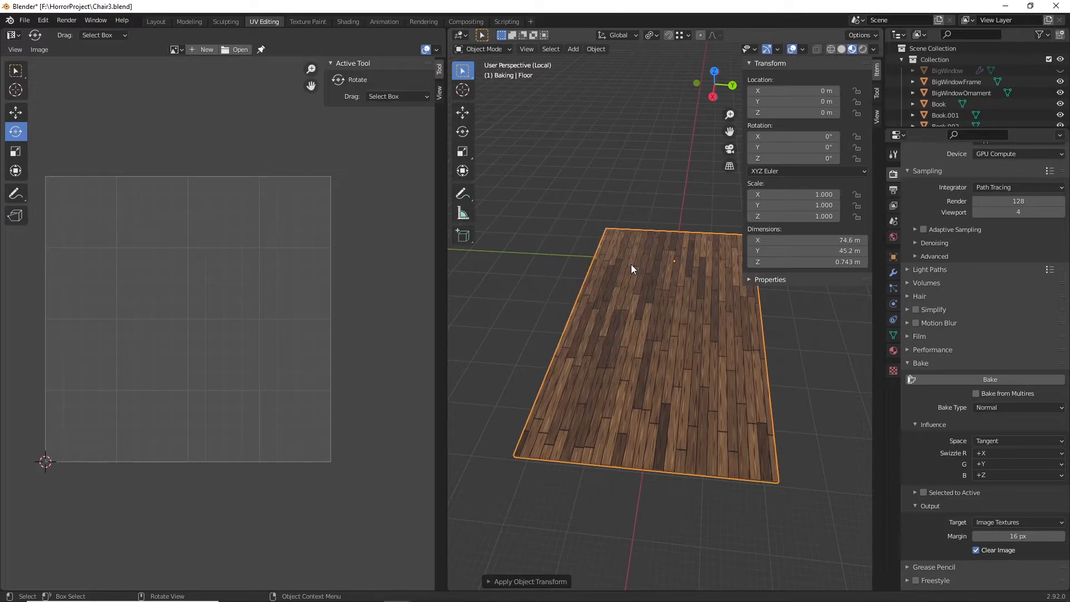
Step: Select all of the floor's faces in Edit Mode, unwrap them, and leave the UV Editing workspace
key("Tab")
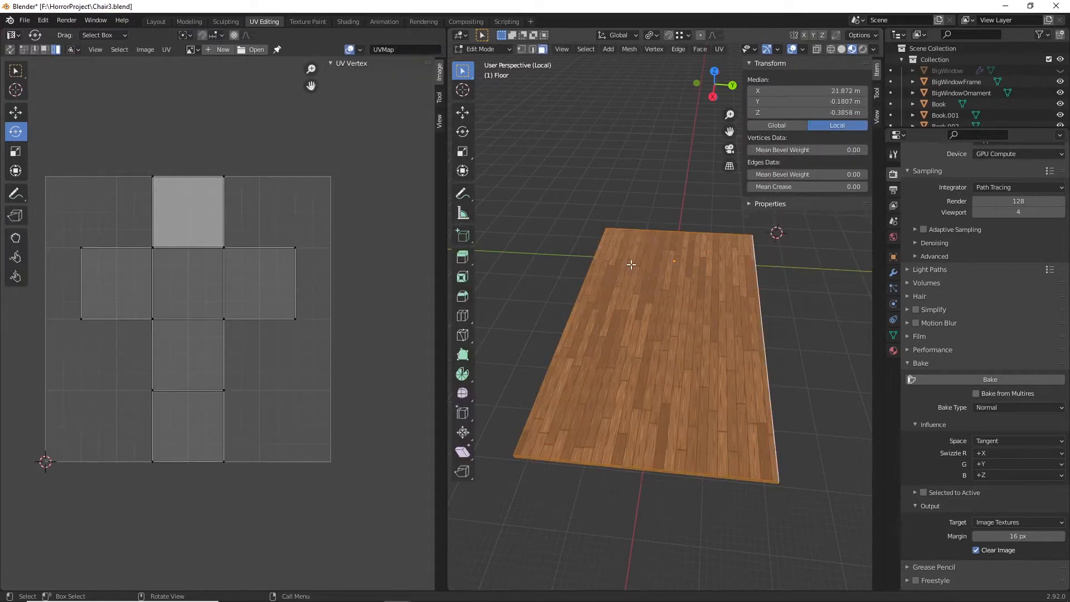
key("alt+a")
key("a")
key("alt+a")
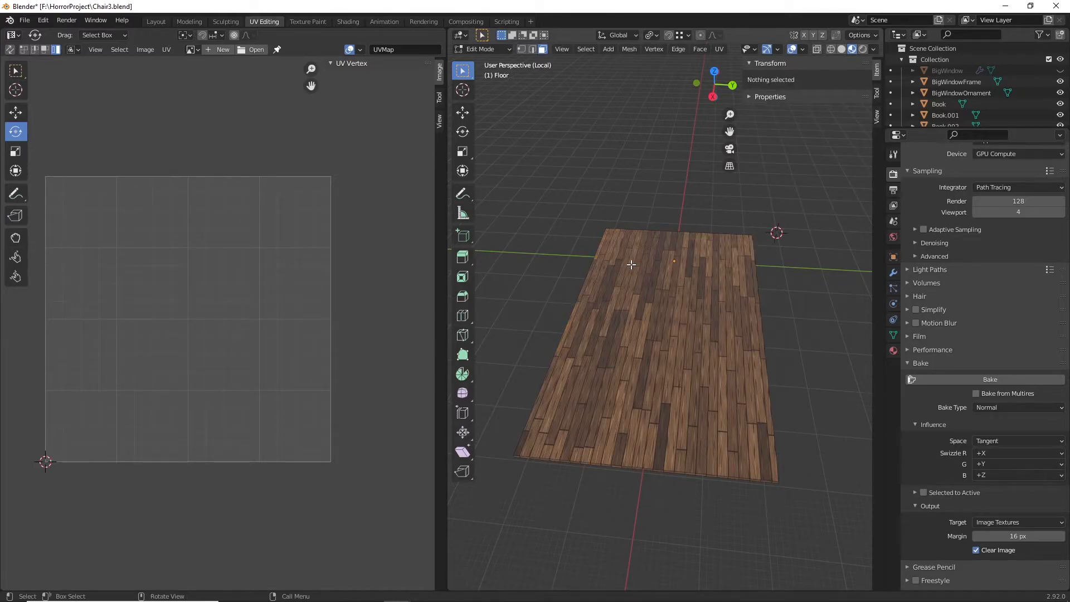
key("a")
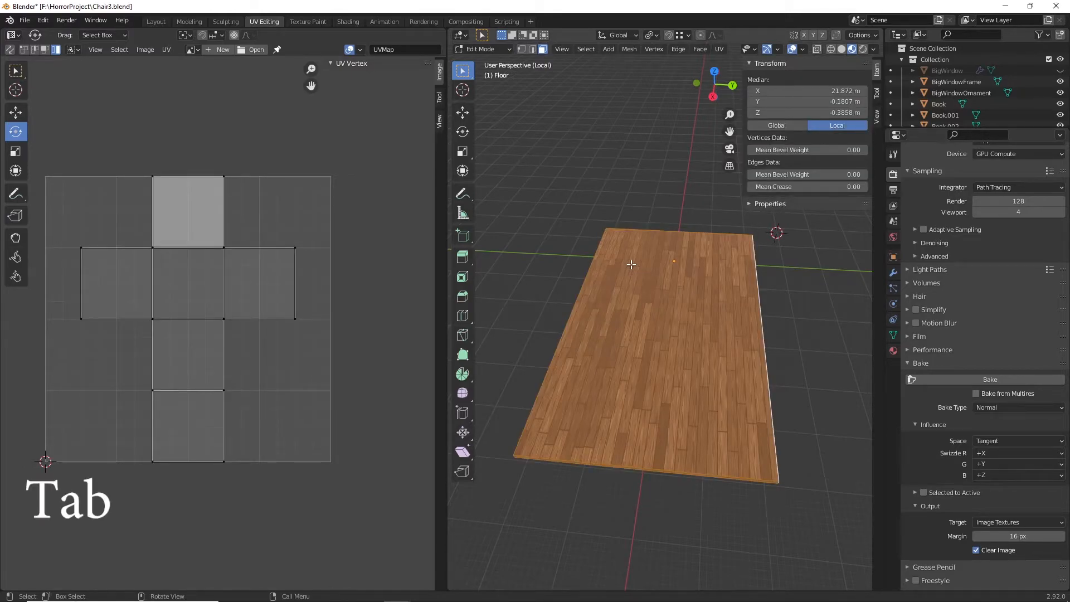
key("u")
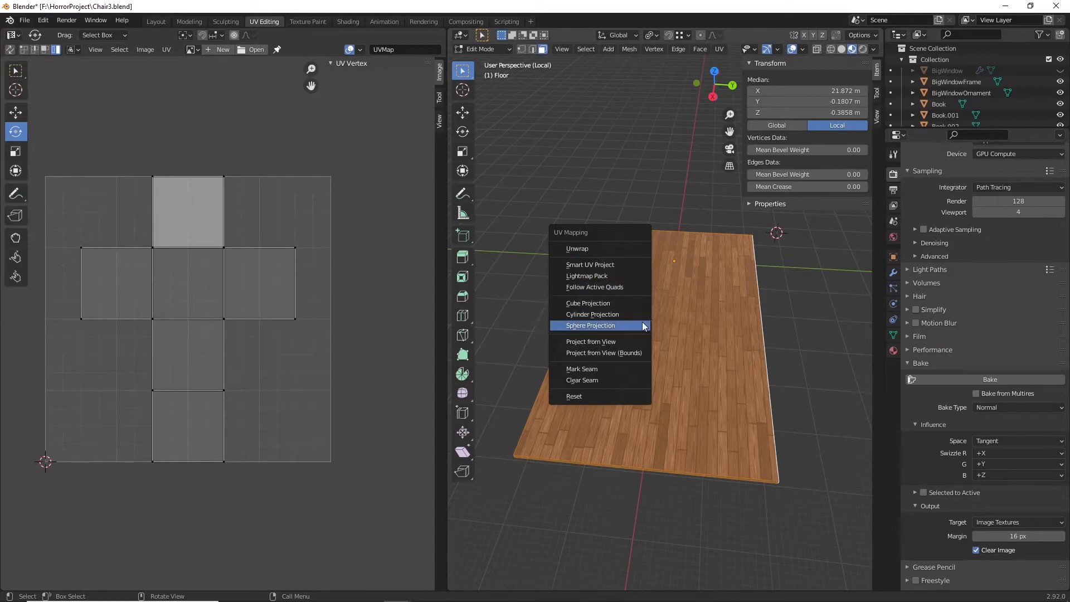
key("u")
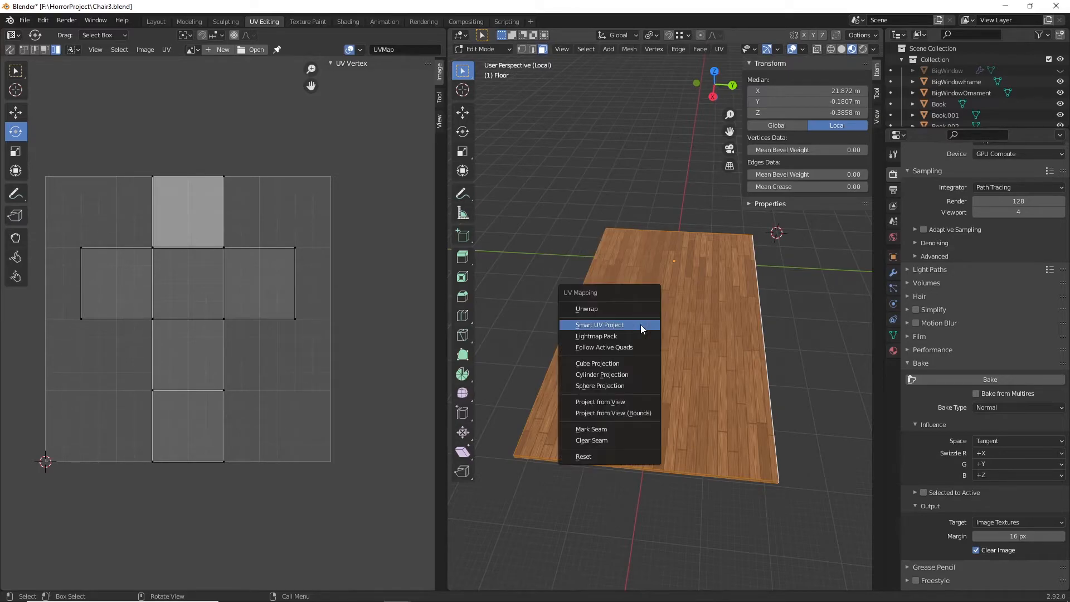
left_click(612, 308)
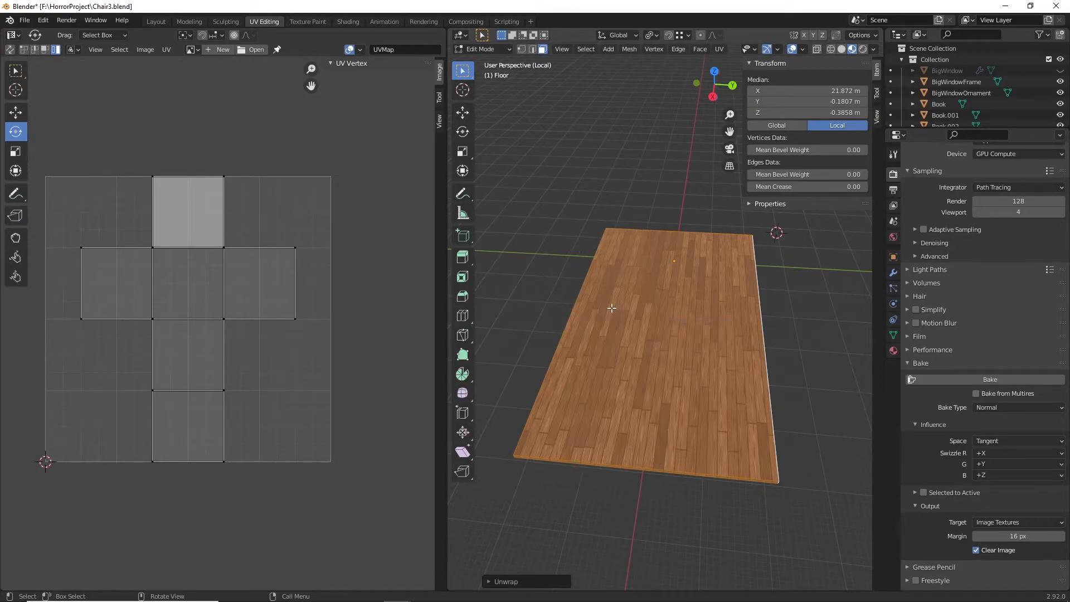
left_click(343, 22)
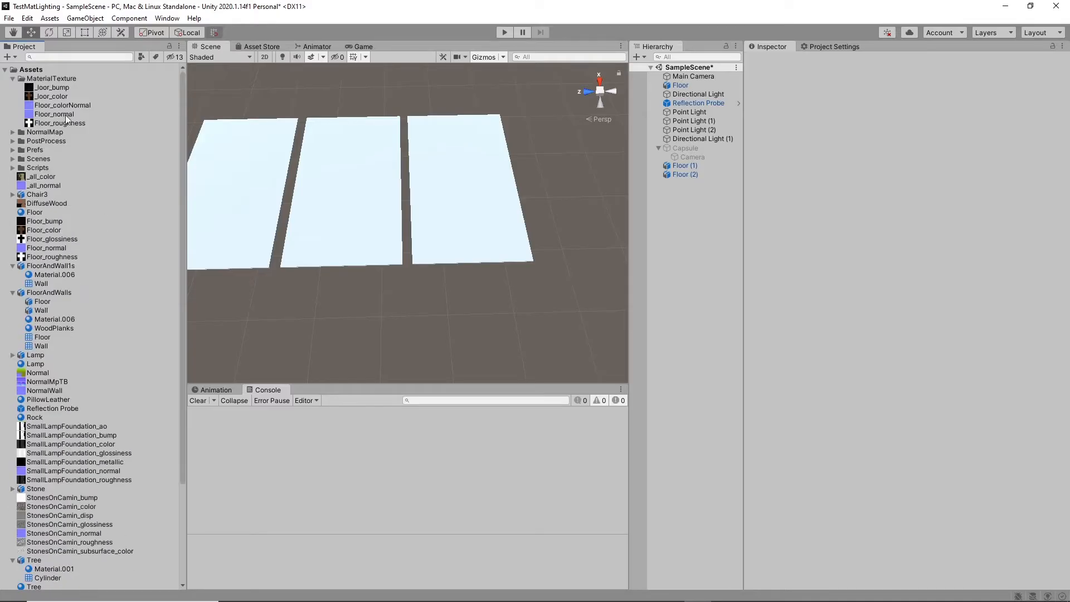
Step: Switch to Unity and create a material named Floor1 in the MaterialTexture folder
left_click(227, 210)
scroll(321, 262, "down", 5)
middle_click_drag(319, 262, 344, 262)
scroll(346, 264, "up", 7)
scroll(341, 247, "down", 3)
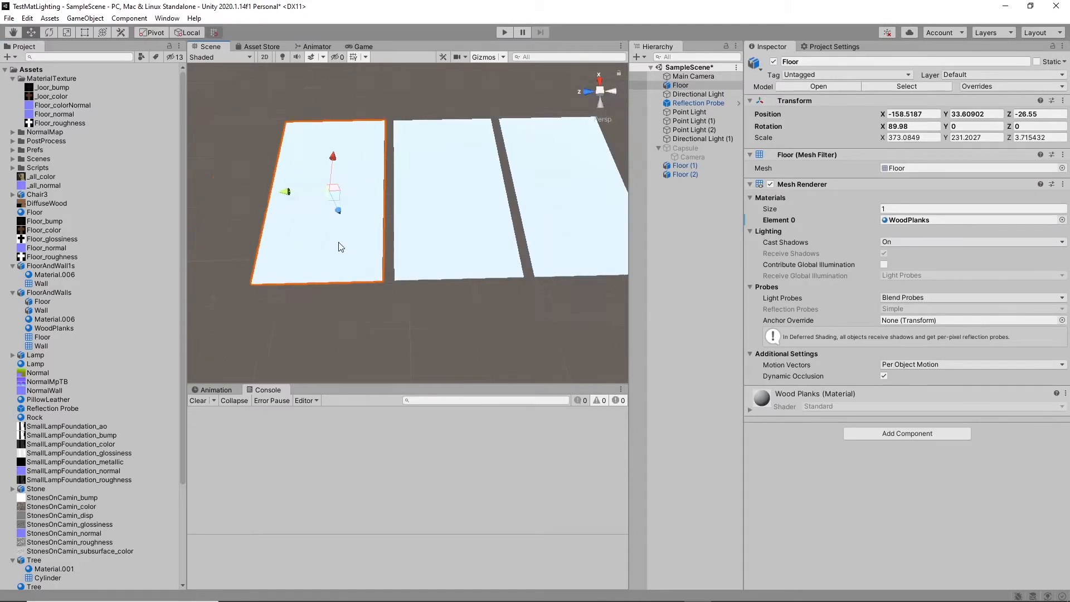
right_click(49, 85)
mouse_move(72, 87)
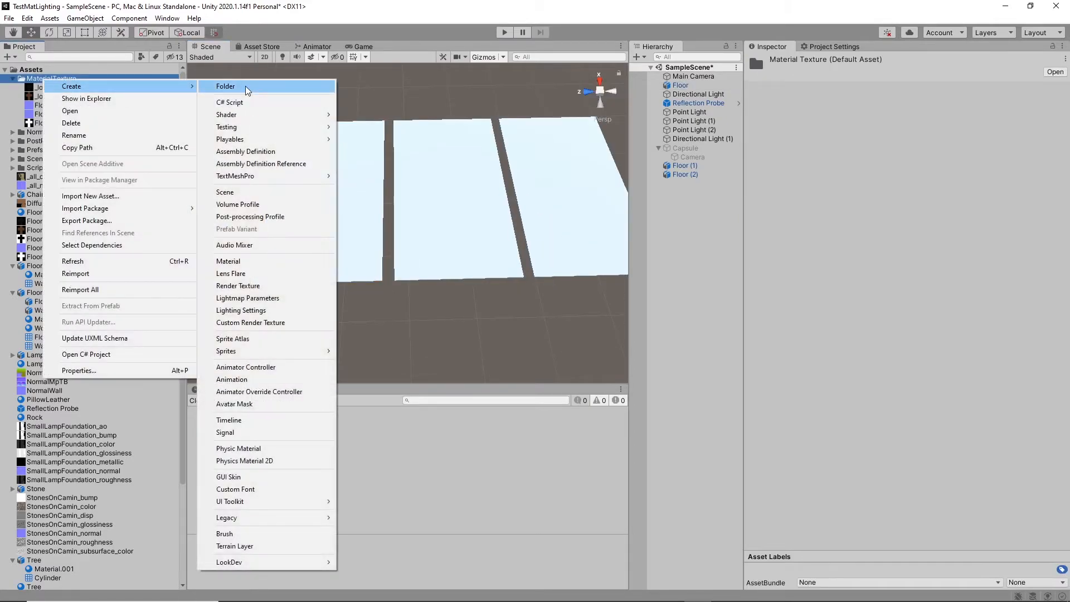
left_click(258, 259)
key("BackSpace")
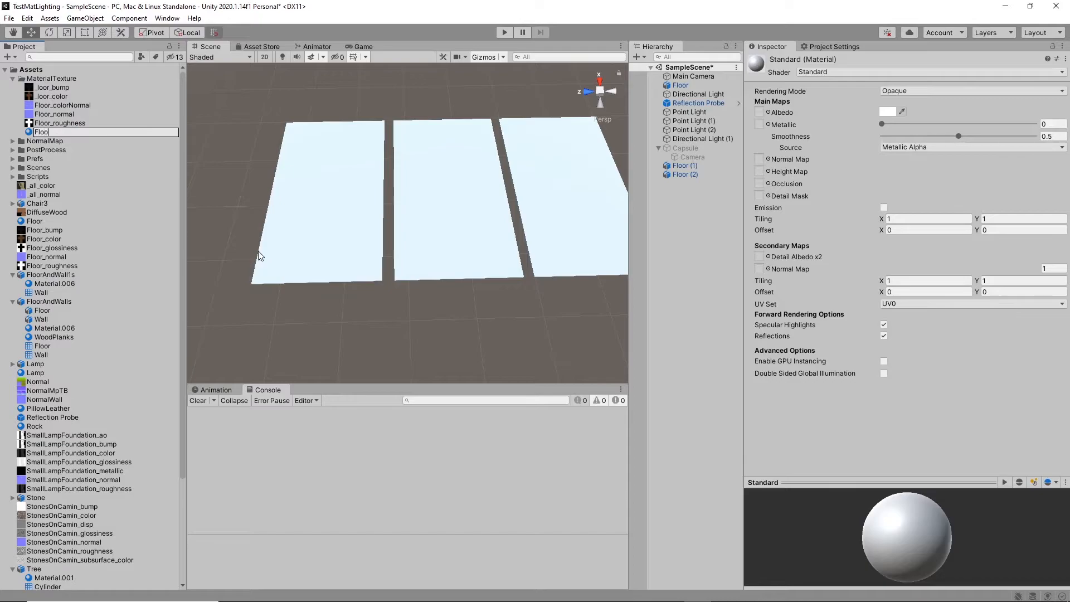
key("Return")
Step: Assign the _loor_color texture as Floor1's albedo and change the material's shader to Autodesk Interactive
left_click(768, 112)
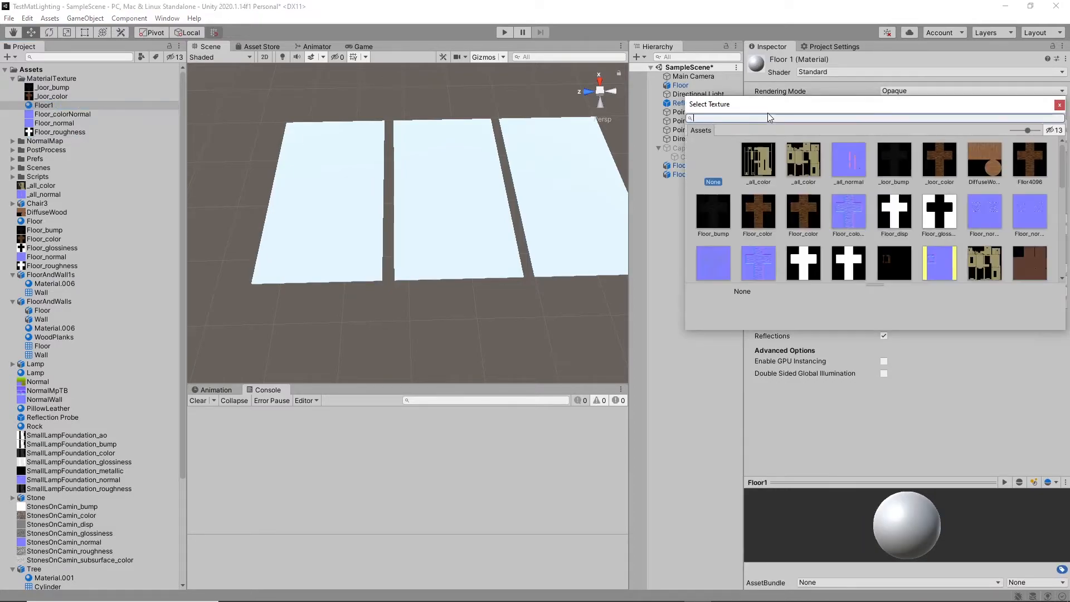
left_click(1061, 105)
left_click_drag(51, 97, 772, 112)
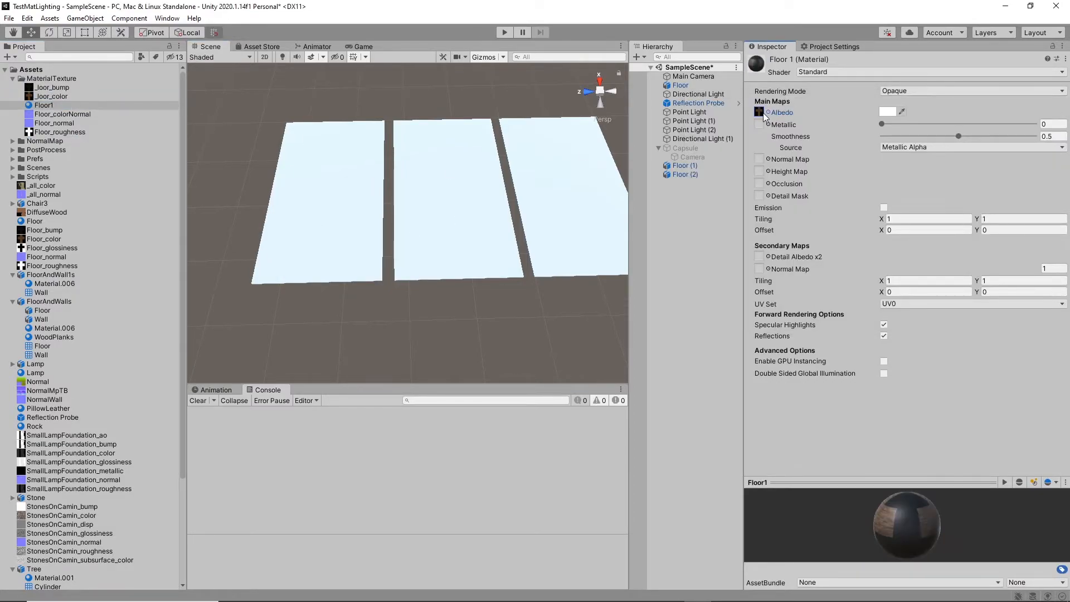
left_click(44, 104)
left_click(815, 72)
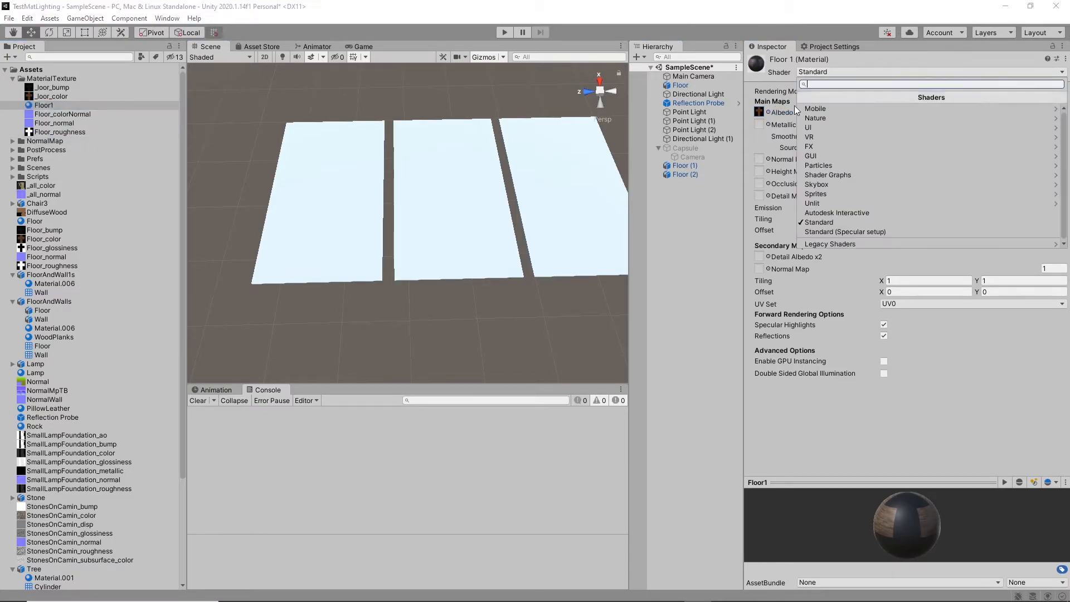
left_click(835, 214)
Step: Assign Floor_roughness as Floor1's roughness map and Floor_normal as its normal map, fixing the normal texture's import type
left_click(769, 112)
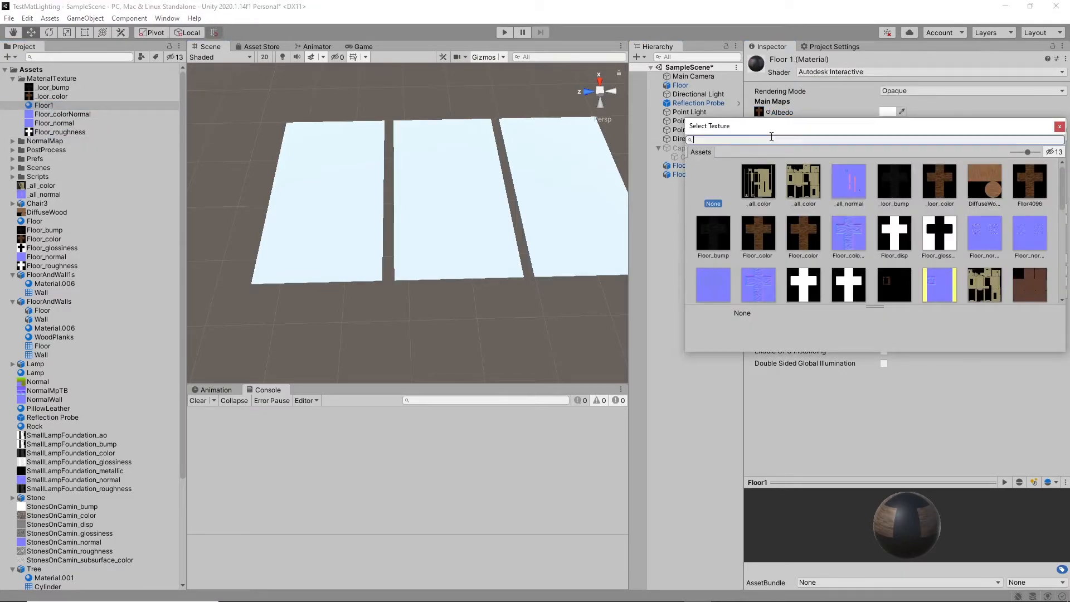
left_click(1060, 126)
left_click_drag(56, 132, 768, 138)
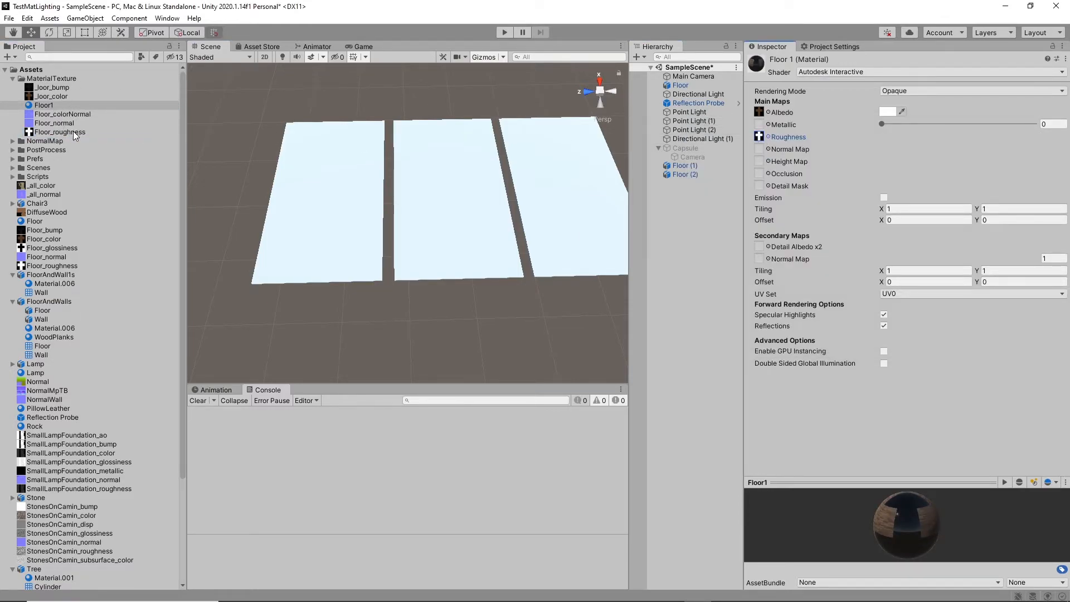
left_click_drag(71, 123, 763, 149)
left_click(1048, 172)
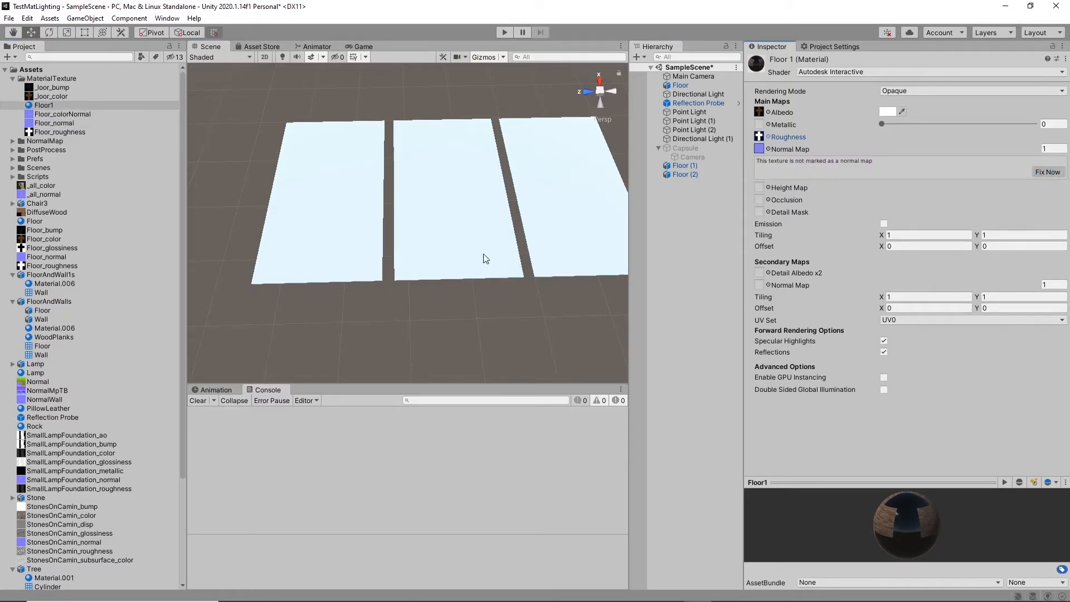
Step: Apply the Floor1 material to the first of the three floor slabs and inspect its planks
left_click_drag(45, 106, 337, 205)
scroll(312, 295, "up", 8)
middle_click_drag(245, 306, 325, 304)
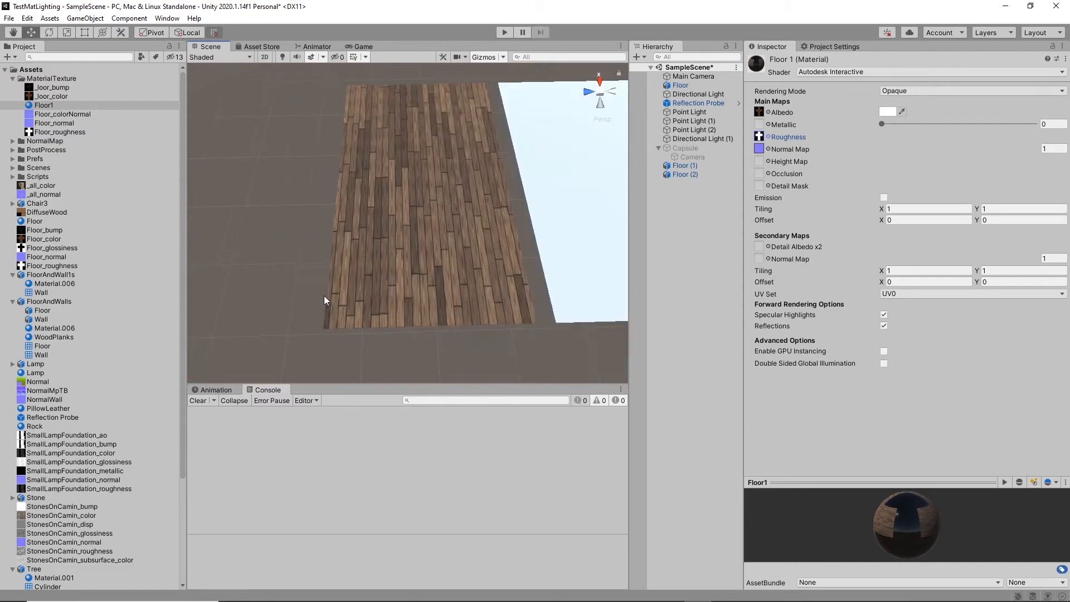
scroll(345, 285, "up", 8)
left_click_drag(346, 284, 361, 164, "alt")
scroll(375, 212, "up", 8)
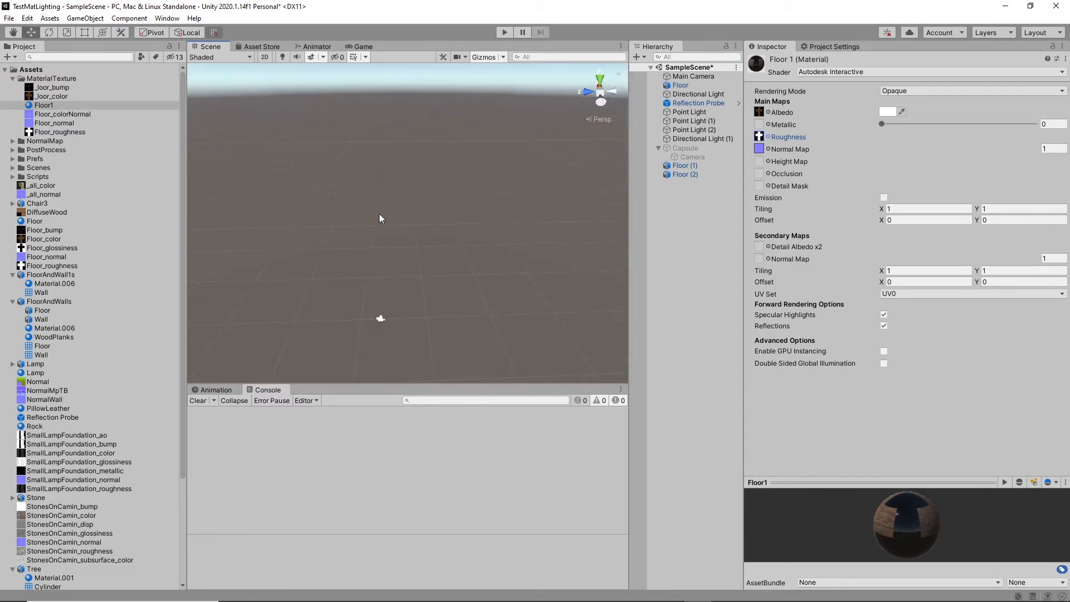
scroll(379, 218, "down", 10)
Step: Assign _loor_bump as Floor1's height map with a strength of 0.005 and keep metallic at 0
left_click_drag(45, 106, 760, 161)
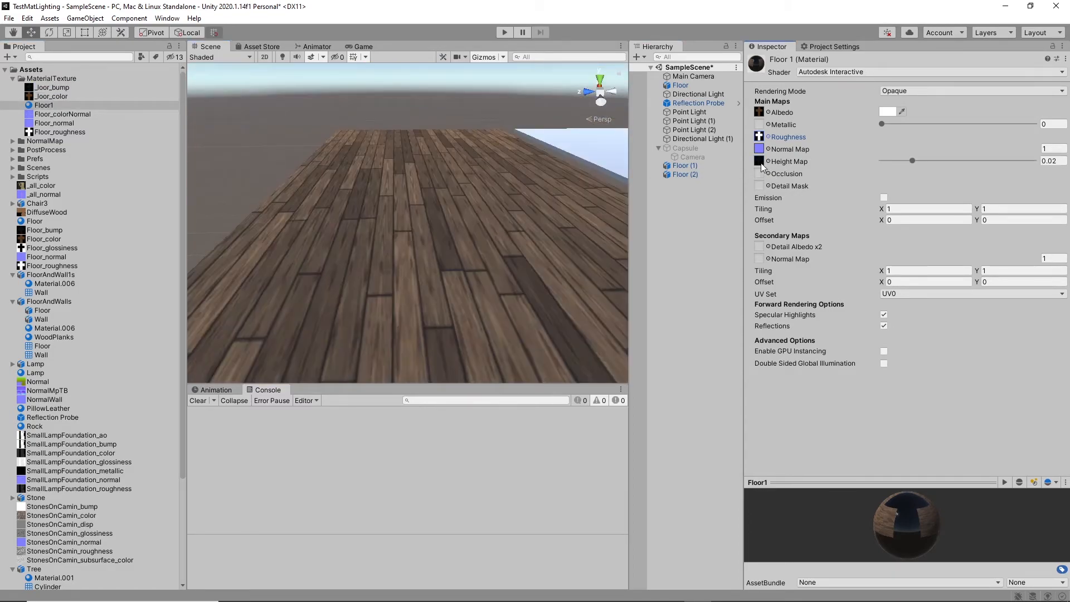
mouse_move(914, 160)
left_mouse_down()
mouse_move(973, 161)
mouse_move(724, 133)
left_mouse_up()
left_click_drag(883, 124, 706, 122)
middle_click_drag(437, 231, 420, 234)
mouse_move(420, 234)
right_mouse_down()
mouse_move(328, 318)
mouse_move(339, 251)
mouse_move(396, 263)
mouse_move(431, 218)
right_mouse_up()
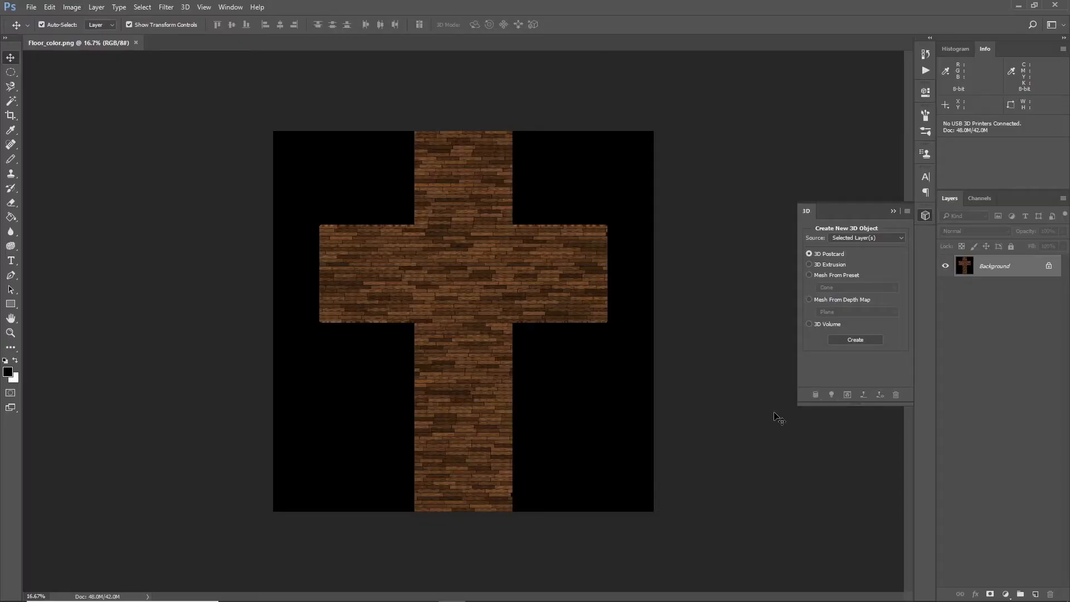
Step: Switch to Photoshop and generate a normal map from Floor_color.png with blur 1.4 and detail scale 78%
left_click(167, 7)
mouse_move(181, 7)
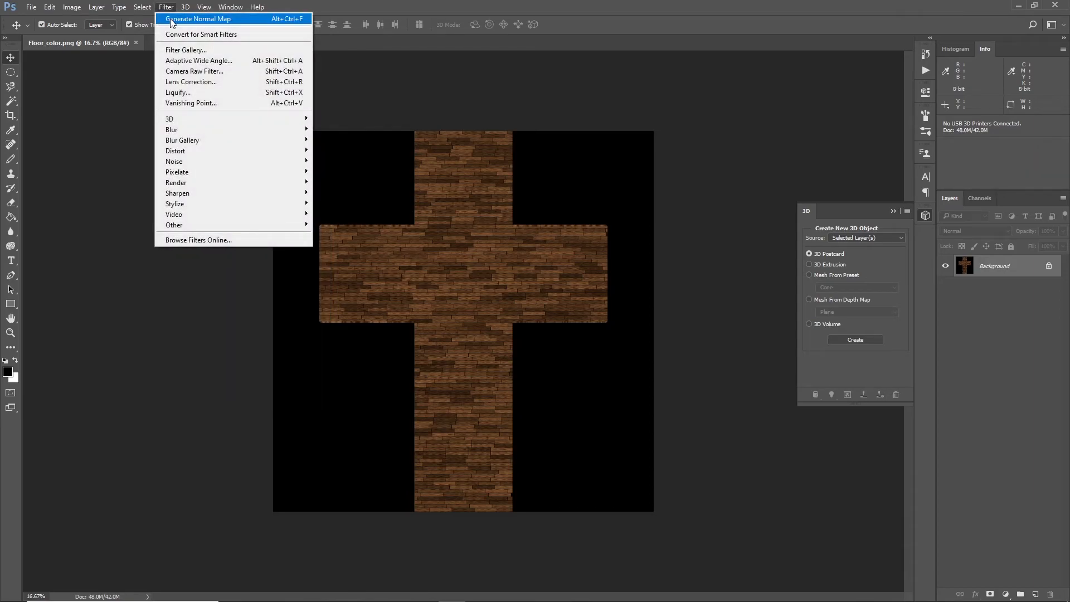
mouse_move(184, 118)
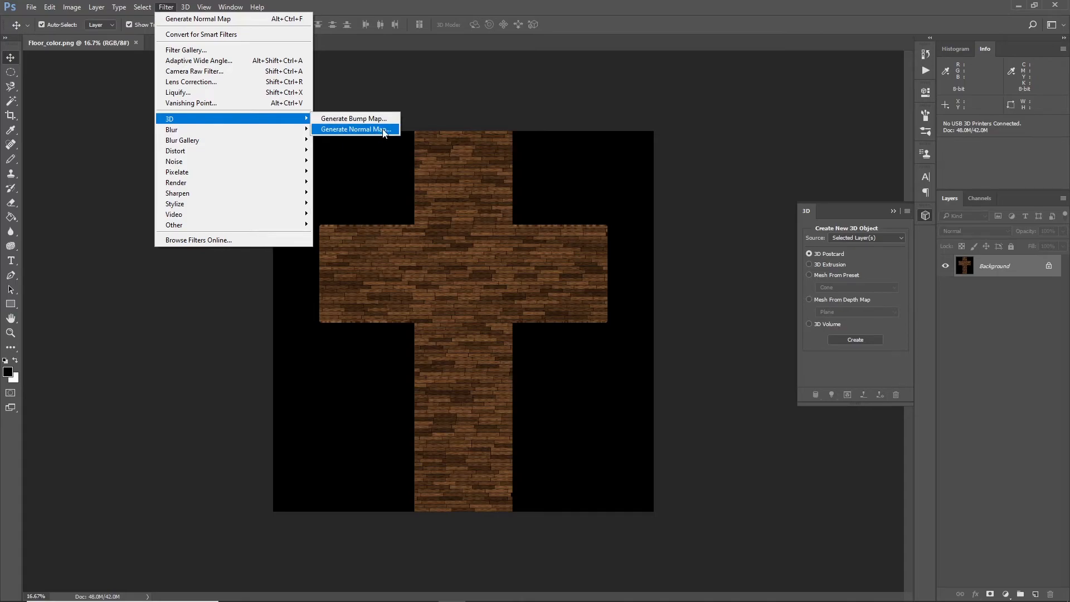
left_click(384, 131)
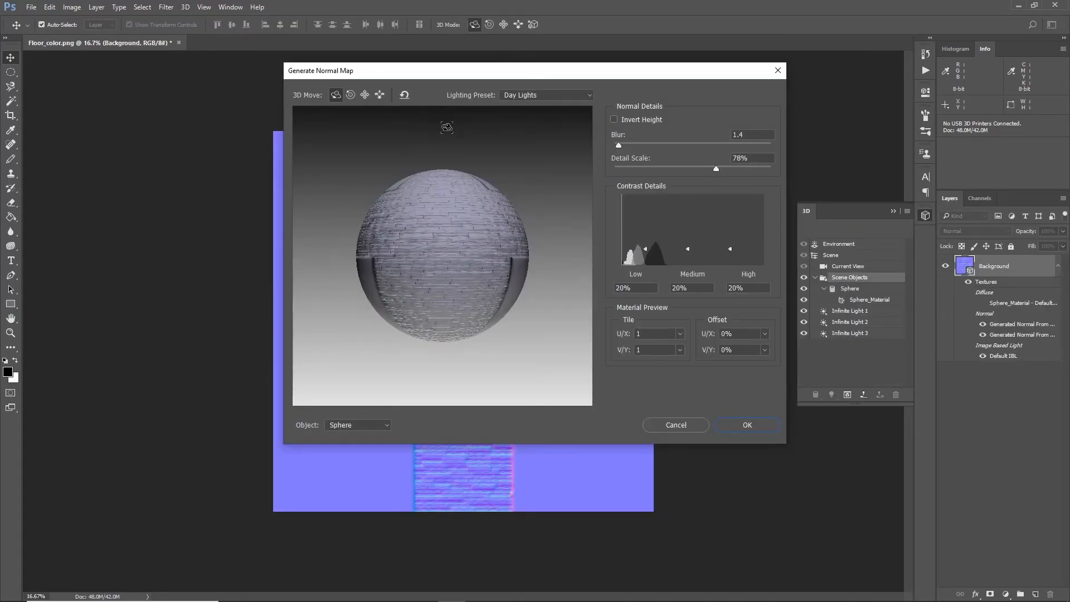
left_click(757, 424)
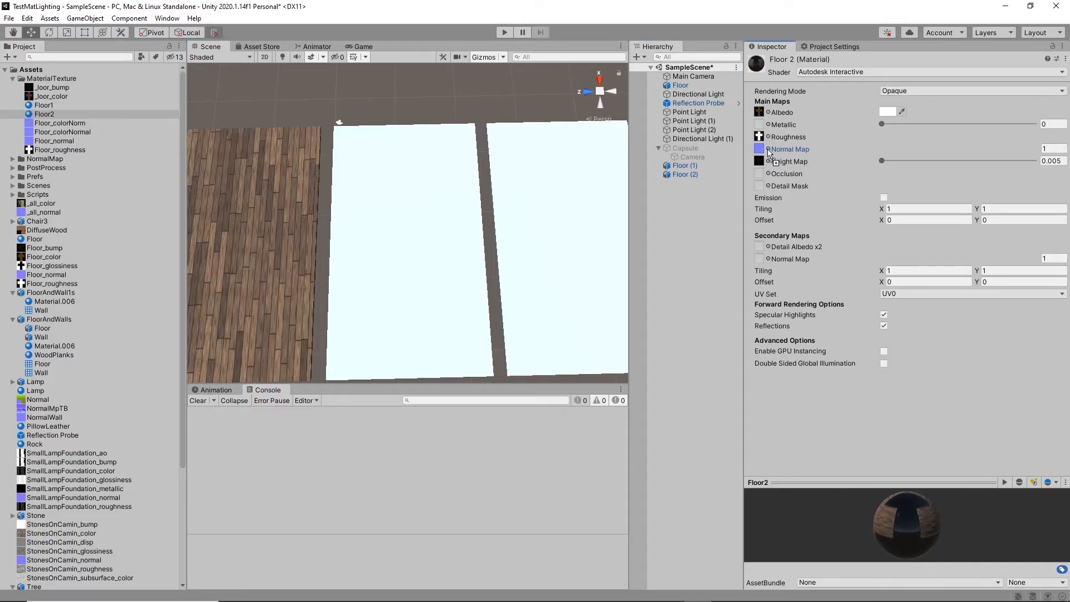
Step: Back in Unity, assign Floor_colorNorm as Floor2's normal map, marked as a normal map, and apply Floor2 to the middle slab
left_click_drag(769, 153, 769, 153)
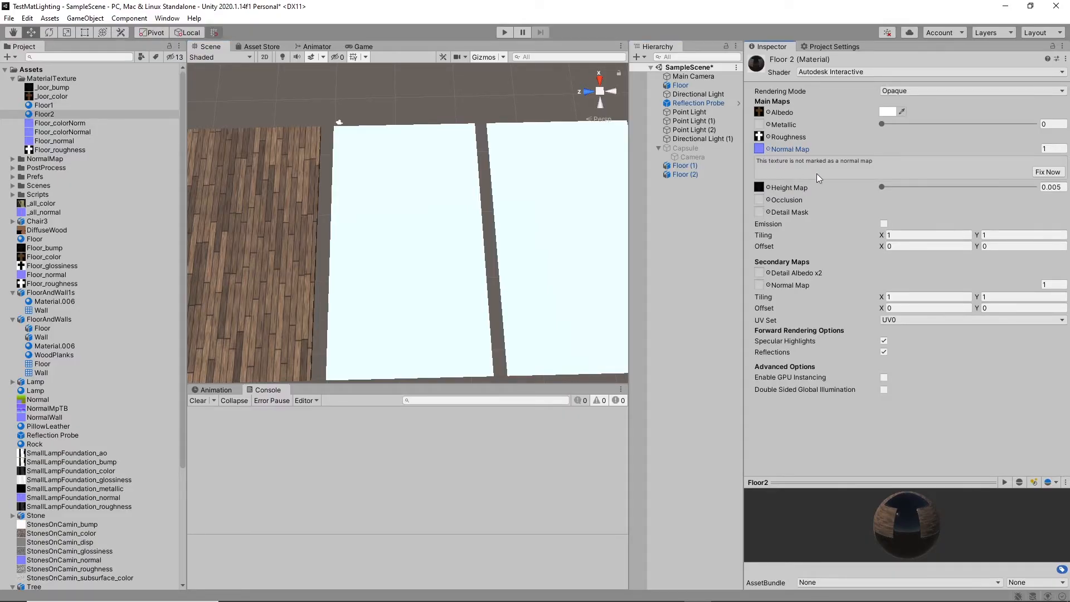
left_click_drag(40, 116, 384, 273)
scroll(386, 284, "up", 5)
right_click_drag(387, 284, 415, 212)
scroll(356, 211, "down", 8)
middle_click_drag(416, 212, 422, 243)
scroll(408, 245, "up", 6)
scroll(407, 245, "down", 2)
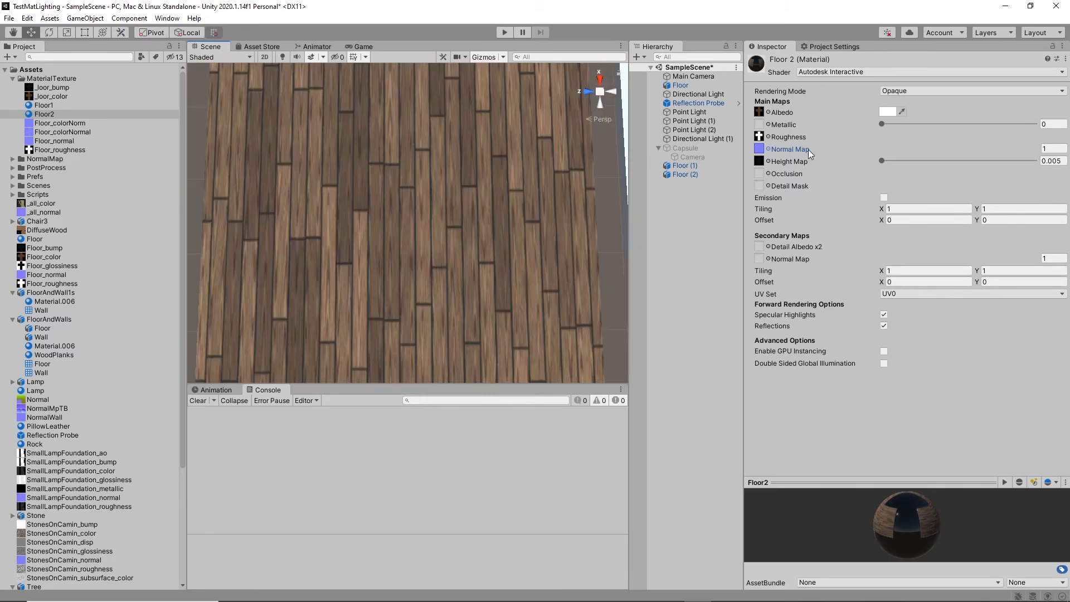
Step: Change the Floor2 material's shader to Standard and view both textured slabs
left_click(887, 73)
left_click(826, 222)
scroll(335, 215, "down", 4)
right_click_drag(342, 204, 239, 110)
scroll(306, 173, "down", 4)
scroll(369, 208, "up", 4)
scroll(371, 208, "down", 3)
Step: Select the first floor slab and change its Floor1 material's shader to Standard
left_click(372, 208)
left_click(751, 411)
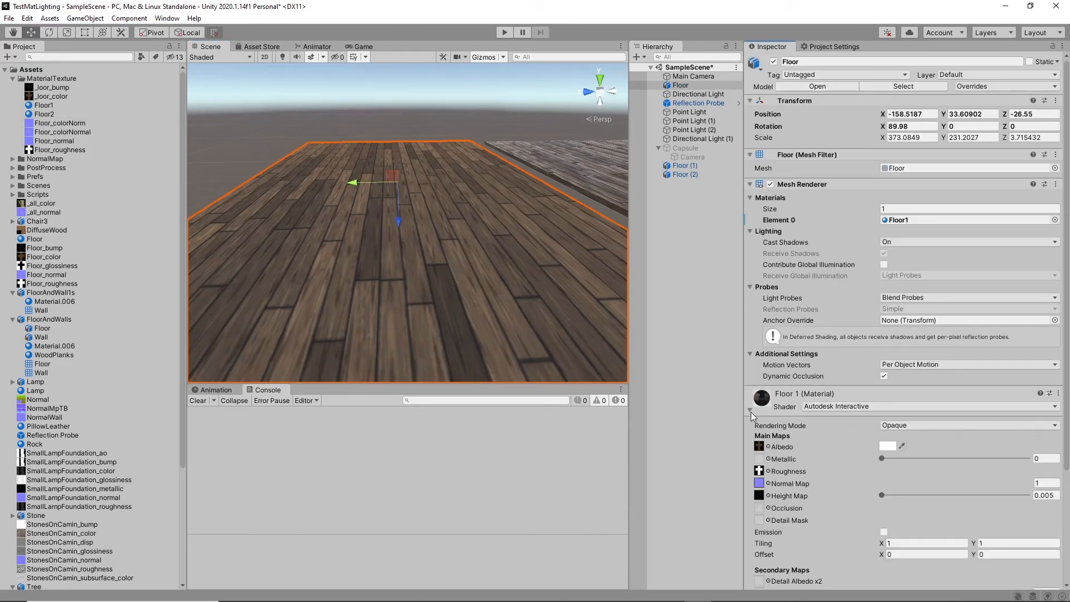
left_click(825, 406)
left_click(825, 557)
scroll(403, 231, "down", 5)
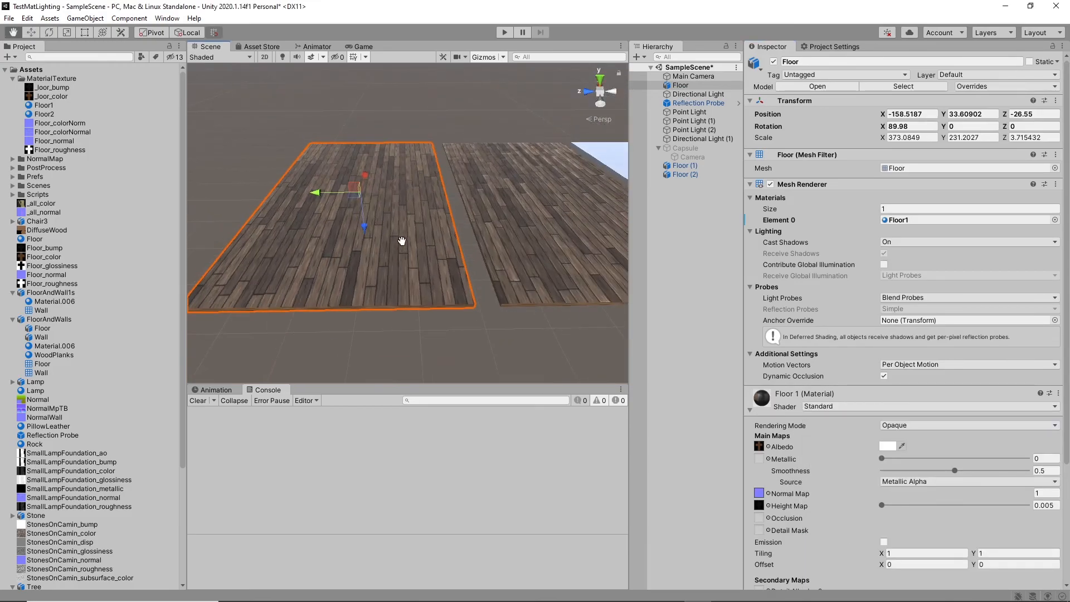
Step: Compare the plank surfaces of the two textured slabs from close up and afar, ending with the middle slab selected
scroll(402, 231, "up", 8)
scroll(378, 186, "down", 3)
scroll(387, 184, "up", 5)
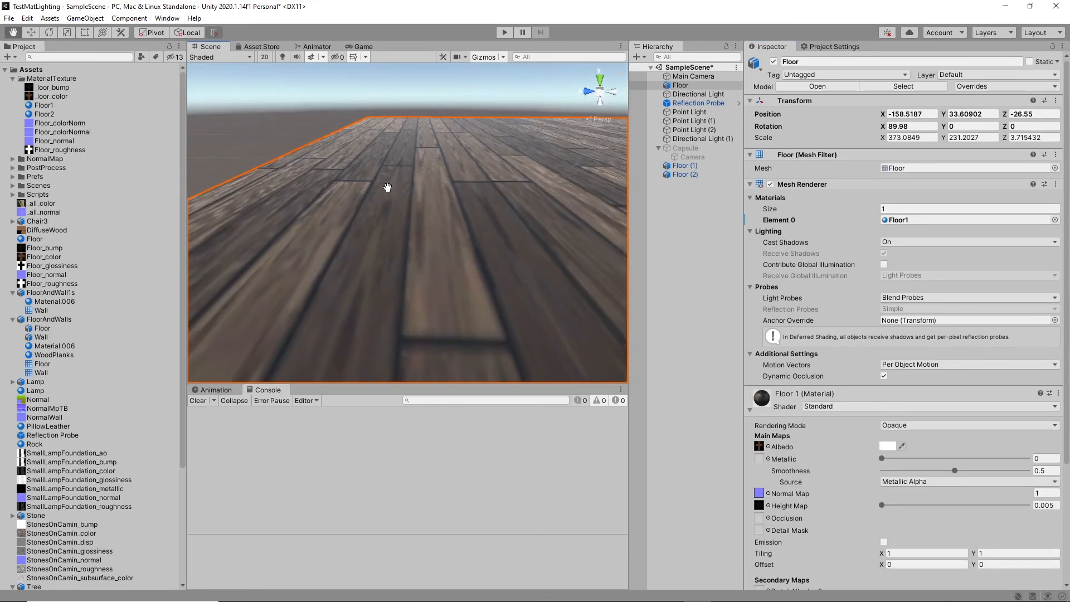
scroll(411, 194, "down", 4)
middle_click_drag(463, 220, 433, 220)
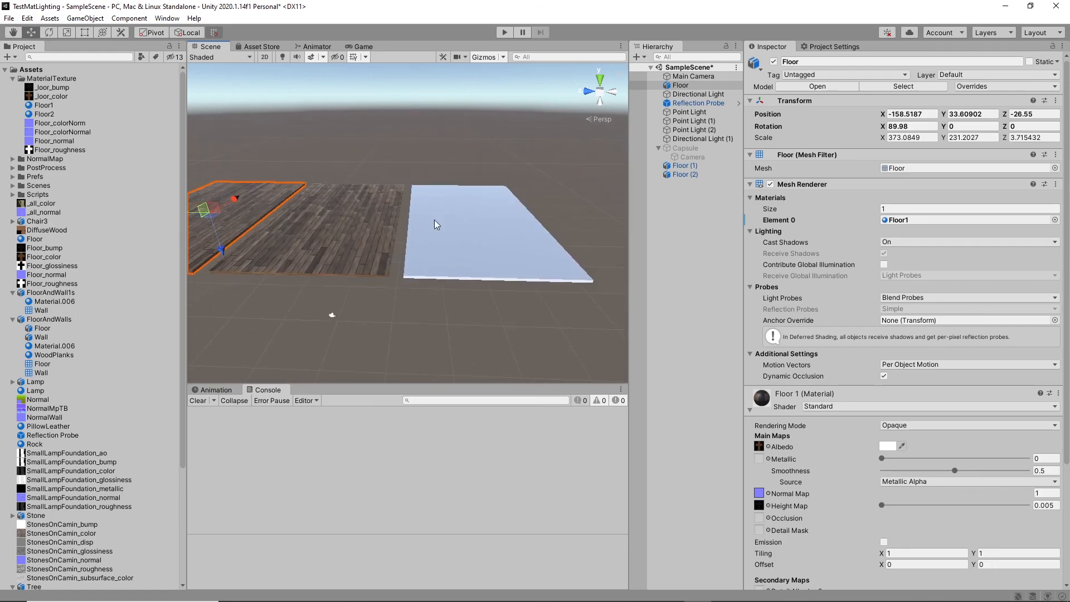
scroll(435, 221, "up", 1)
left_click(482, 256)
scroll(344, 267, "down", 4)
right_click_drag(344, 266, 379, 318)
scroll(398, 230, "up", 2)
scroll(398, 229, "up", 2)
middle_click_drag(356, 153, 387, 213)
right_click_drag(387, 212, 394, 251)
left_click(415, 254)
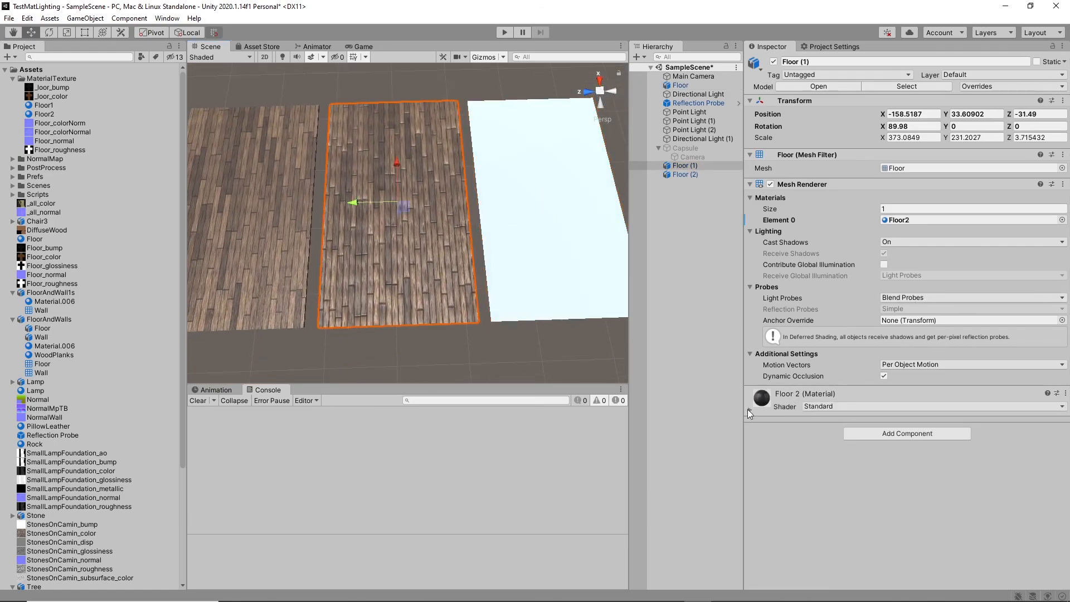